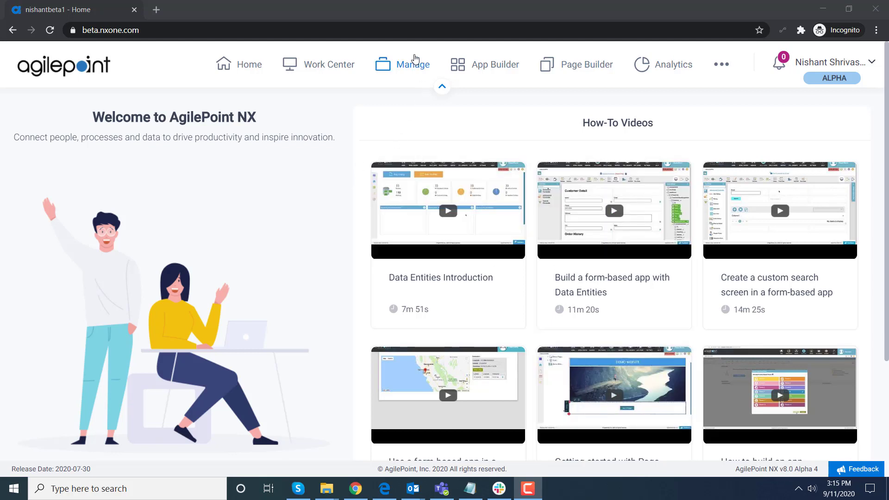
# - Open the data records of the custom Customer entity from the App Builder's Data Entities
pyautogui.click(479, 68)
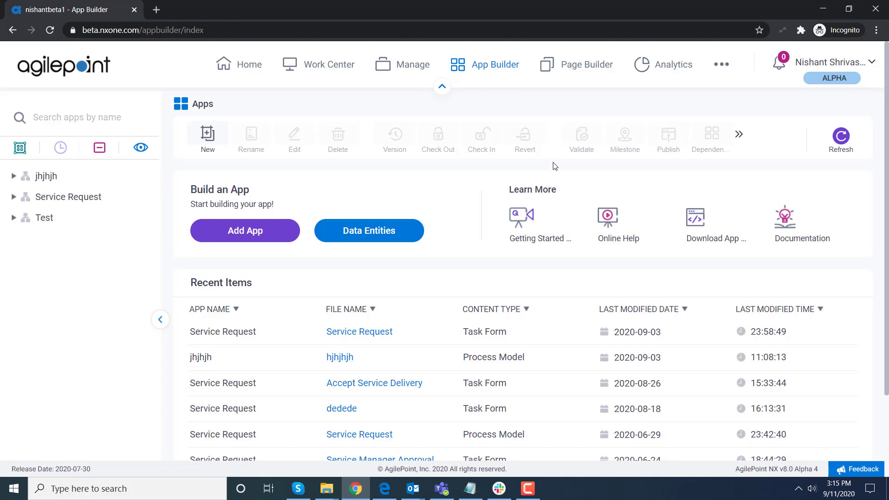
pyautogui.click(381, 231)
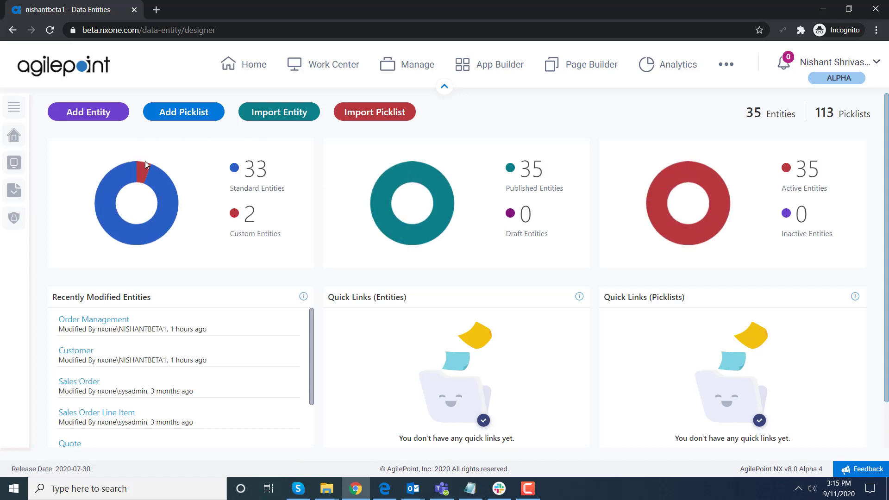
pyautogui.click(15, 164)
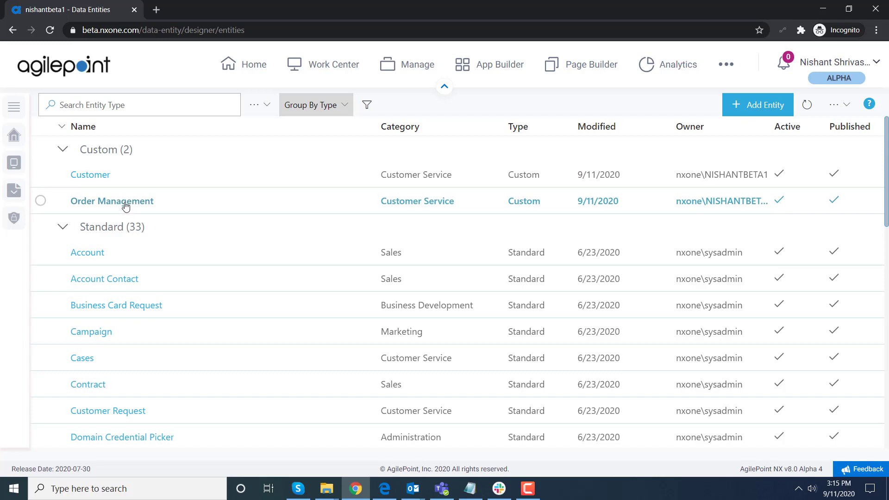
pyautogui.click(98, 176)
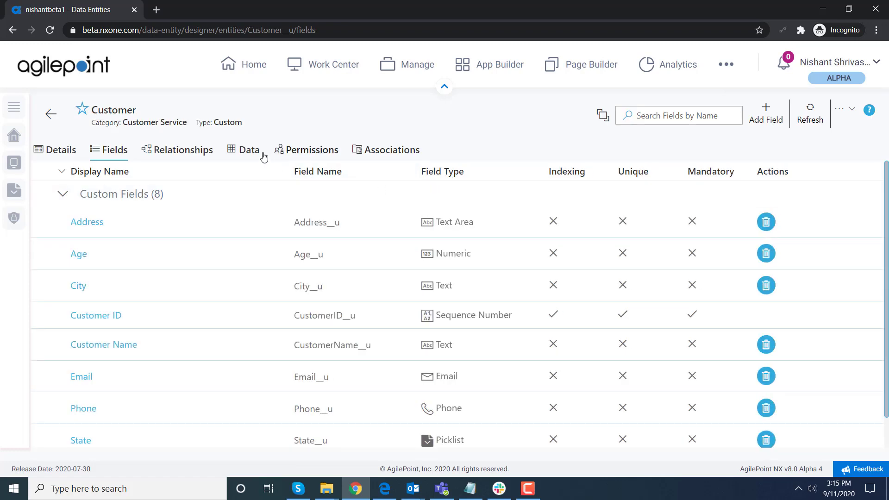
pyautogui.click(250, 153)
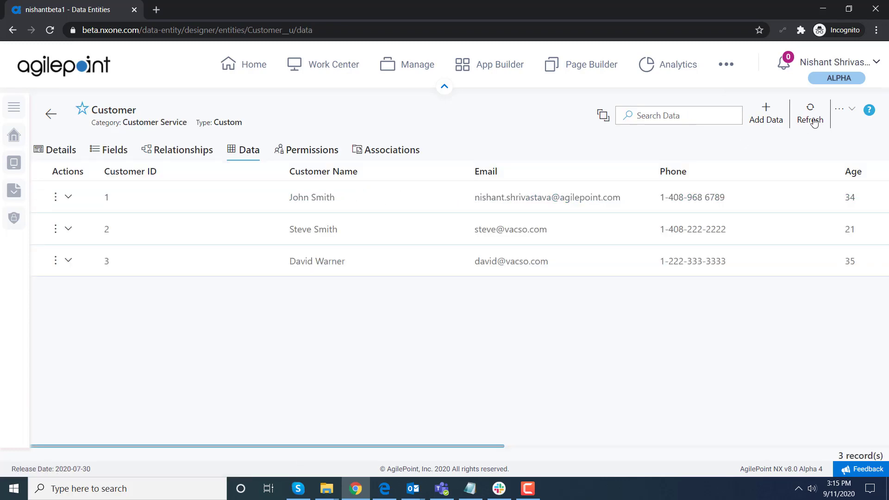
# - Export the Customer entity model with its data as an Excel file
pyautogui.click(851, 111)
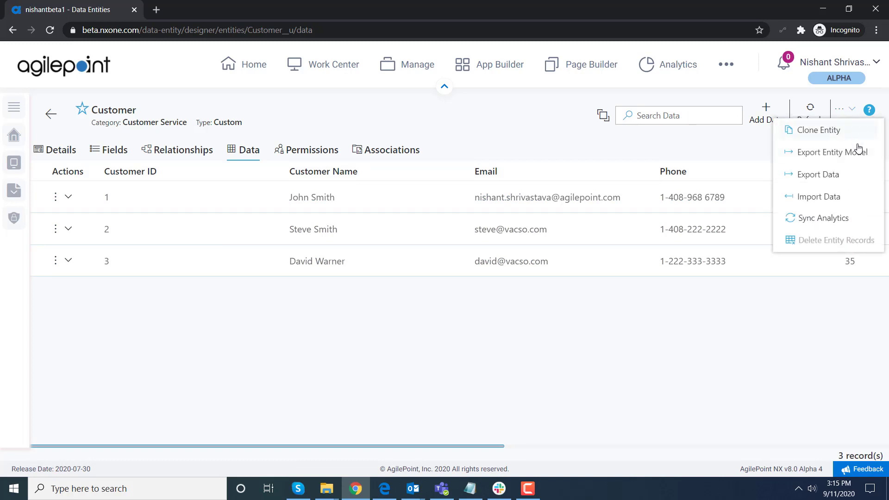
pyautogui.click(855, 158)
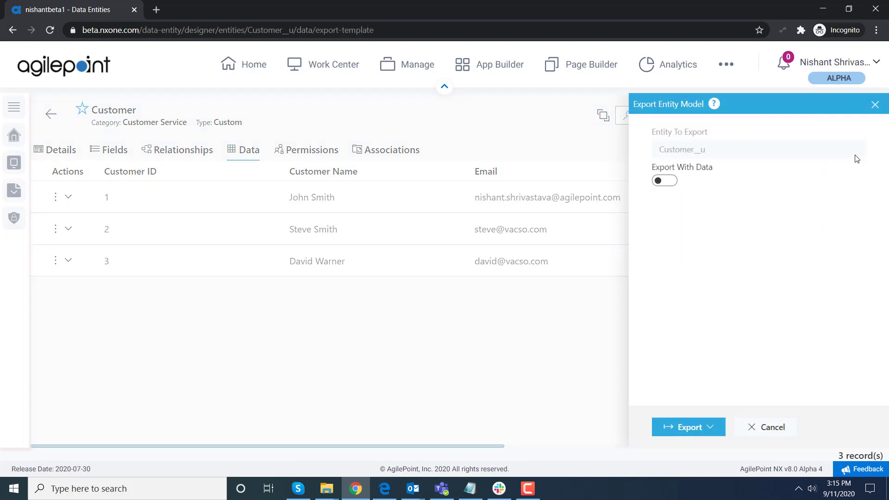
pyautogui.click(670, 185)
pyautogui.click(711, 428)
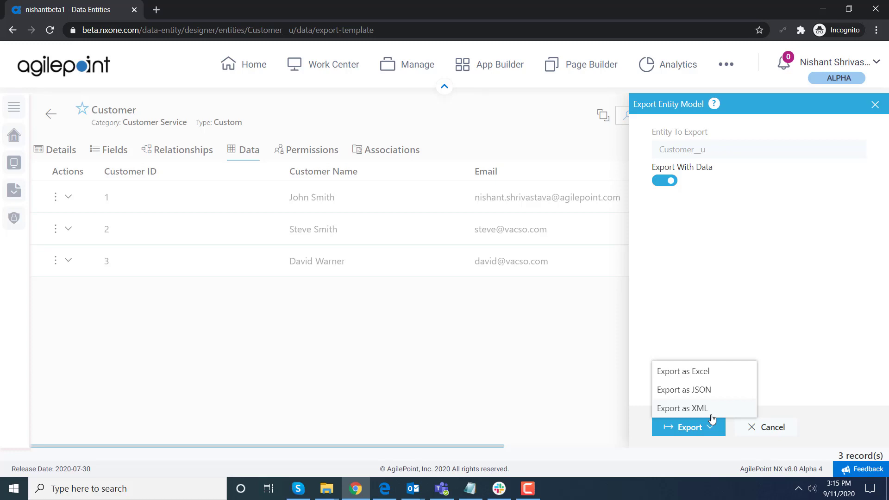
pyautogui.click(708, 372)
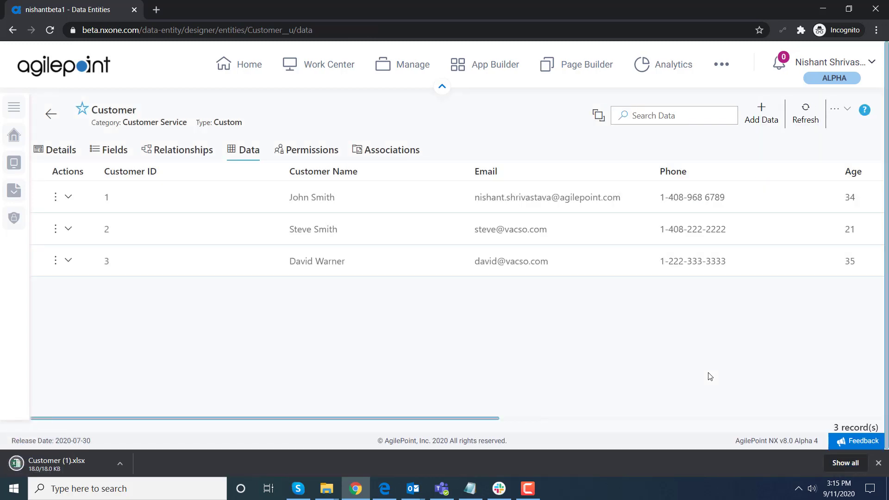
# - Export the Order Management entity model with its data as an Excel file
pyautogui.click(51, 114)
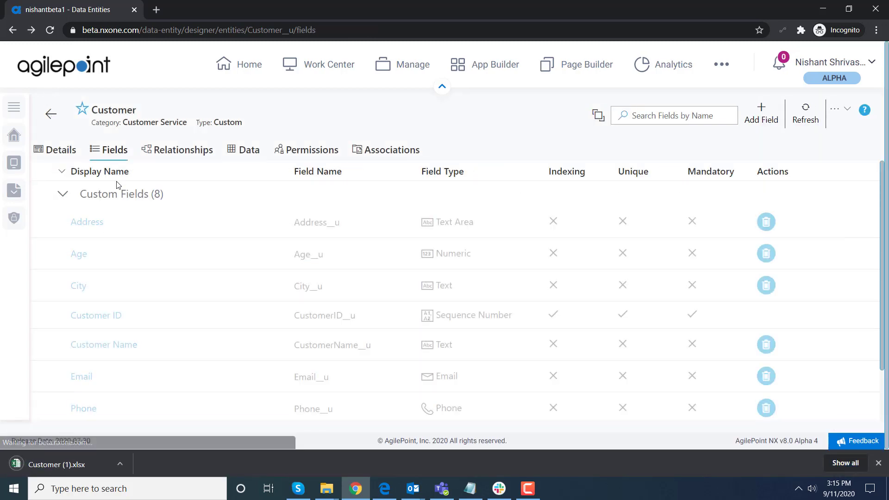
pyautogui.click(50, 114)
pyautogui.click(41, 202)
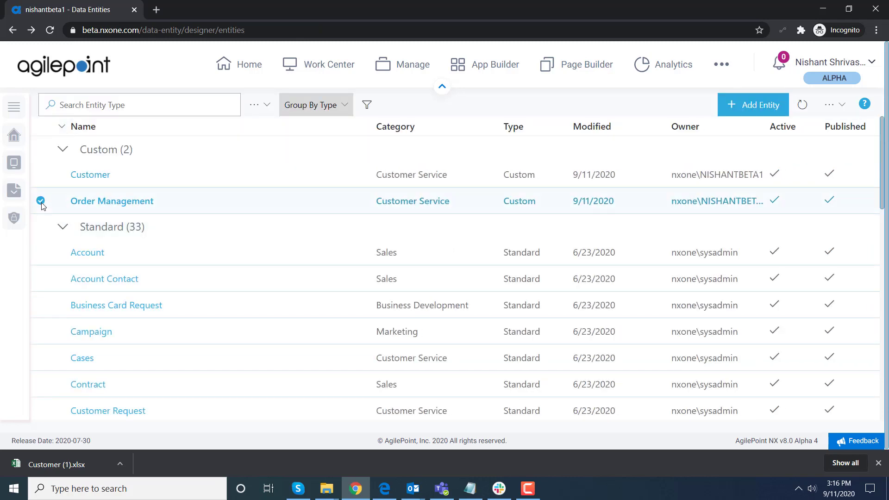
pyautogui.click(143, 201)
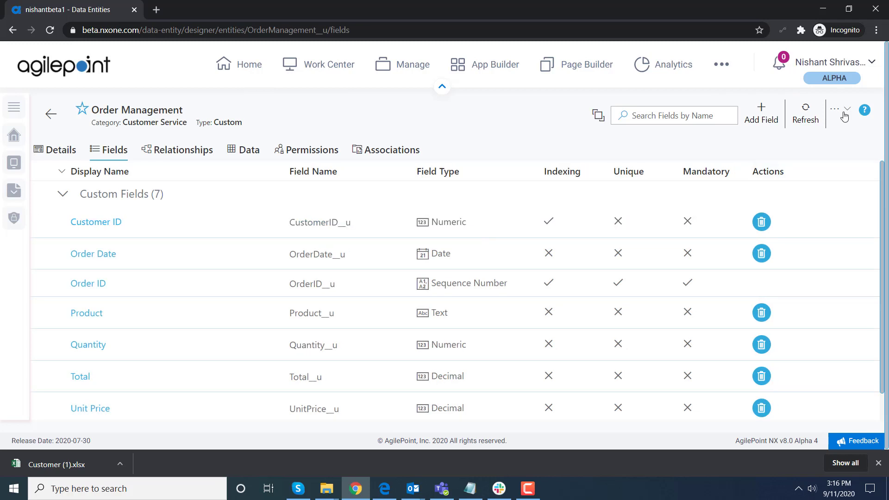
pyautogui.click(841, 111)
pyautogui.click(827, 157)
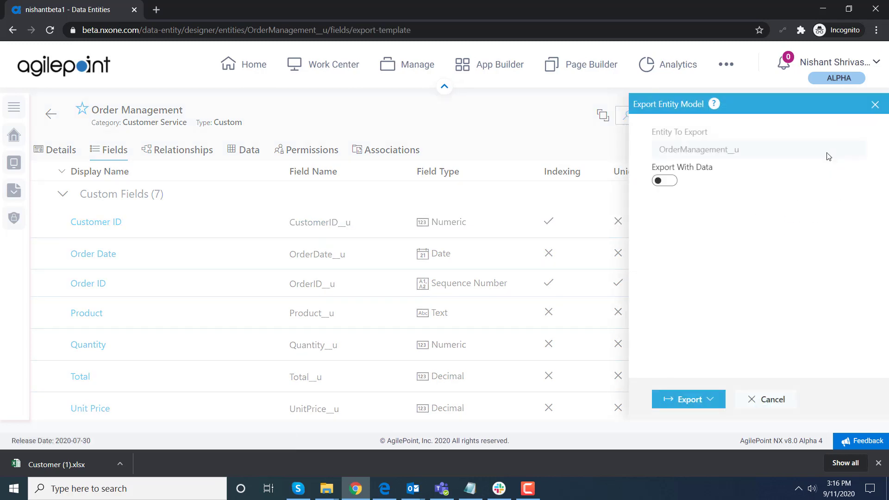
pyautogui.click(663, 182)
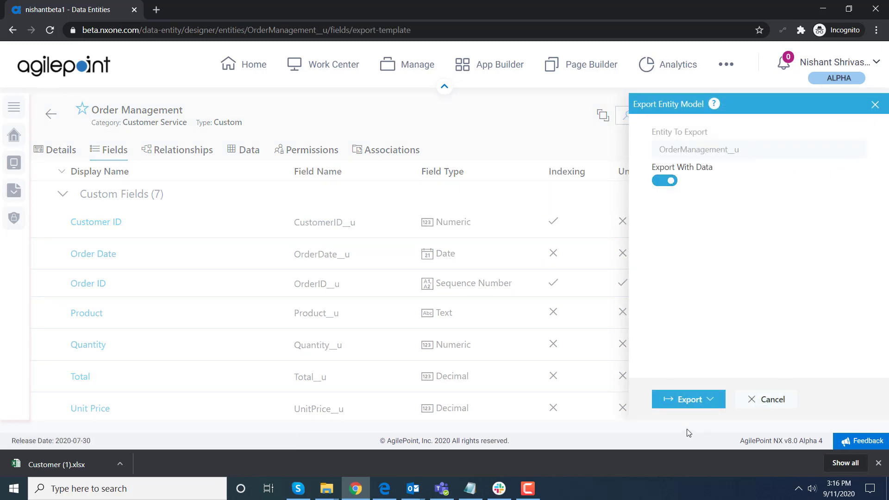
pyautogui.click(696, 401)
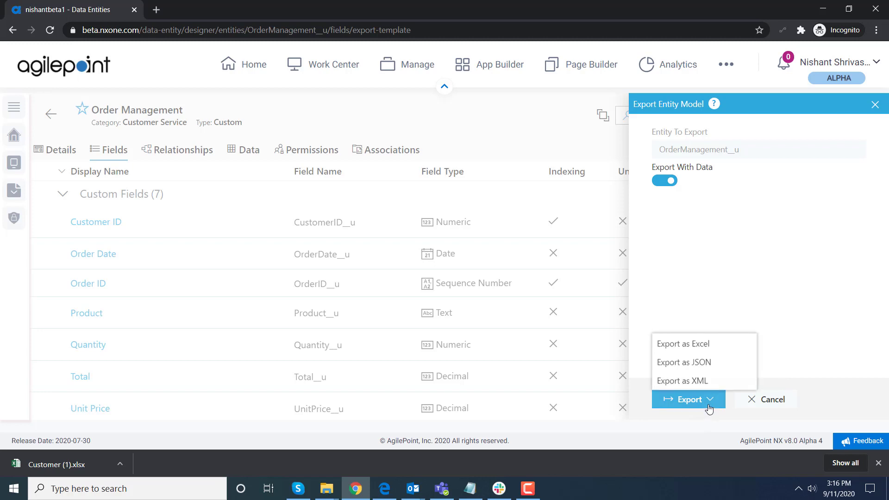
pyautogui.click(706, 345)
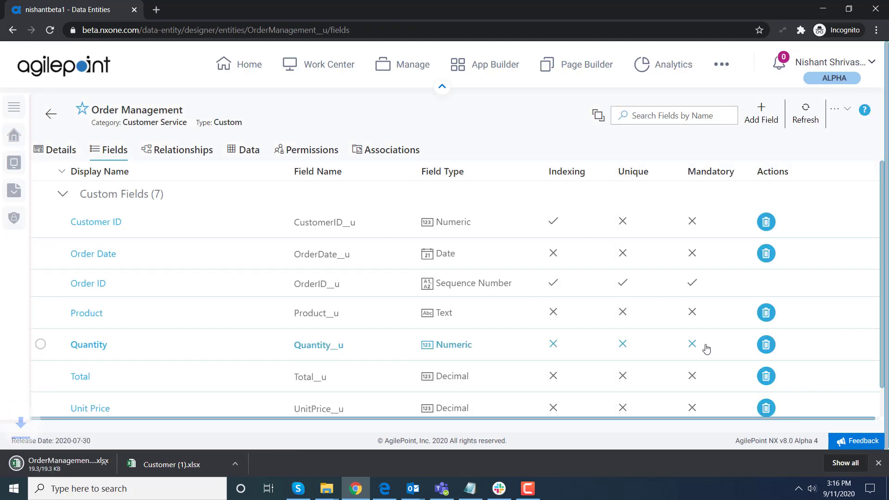
# - Examine the PropertyMetadata, IndexingMetadata and Records sheets of the exported Customer (1).xlsx in Excel, and close the workbook
pyautogui.click(193, 465)
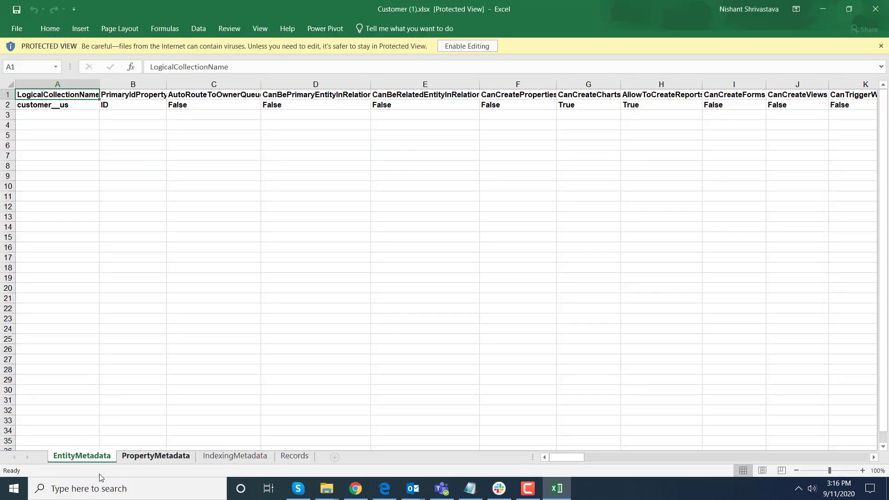
pyautogui.click(147, 459)
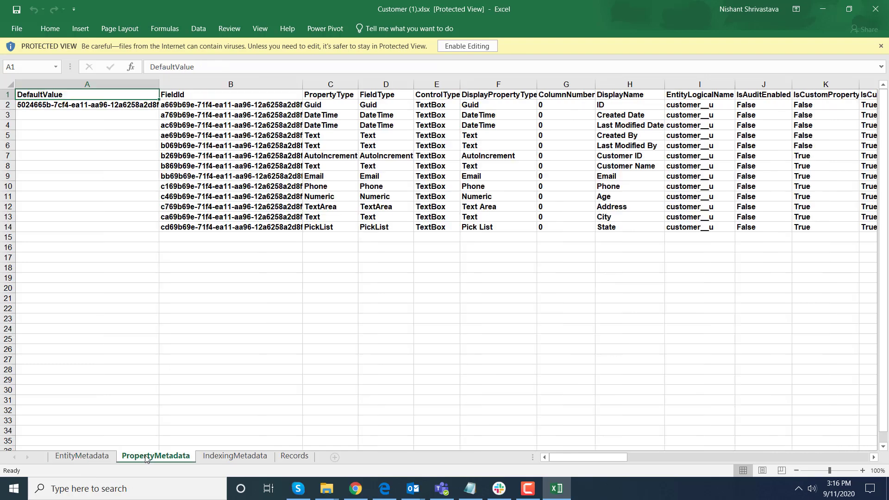
pyautogui.click(222, 457)
pyautogui.click(302, 457)
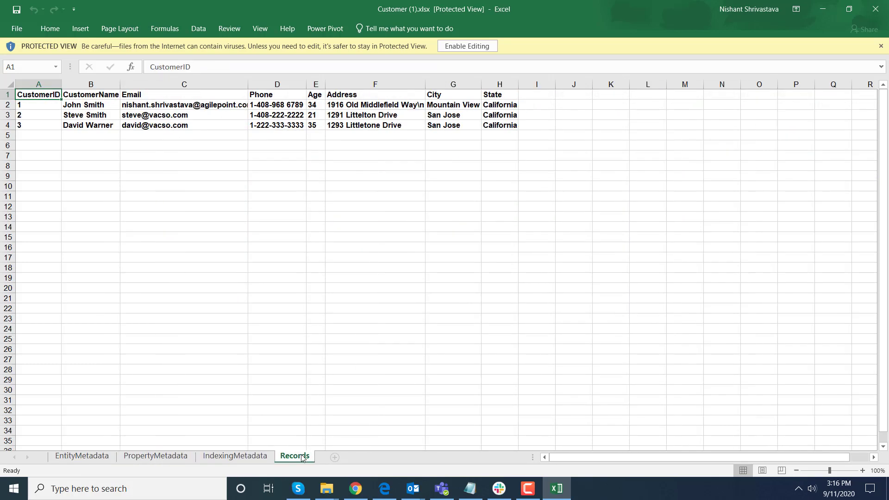
pyautogui.click(878, 6)
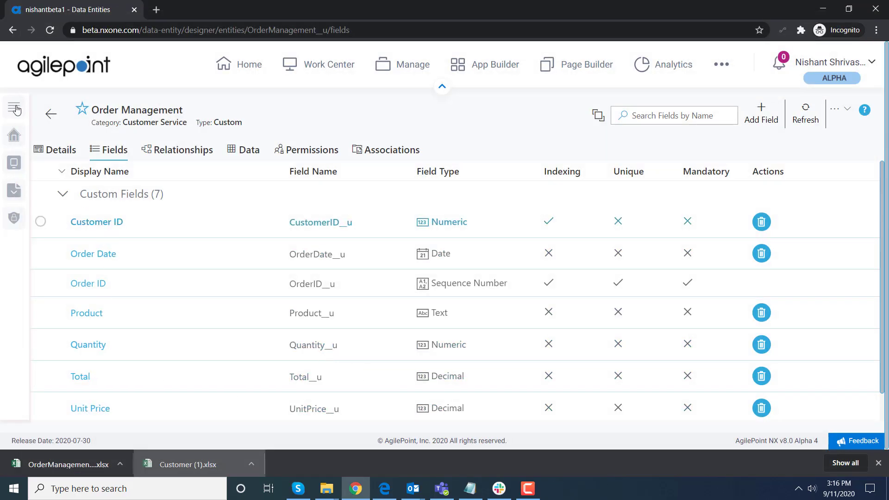
# - Delete the custom Customer and Order Management entities together, entering CONFIRM to authorise the deletion
pyautogui.click(14, 162)
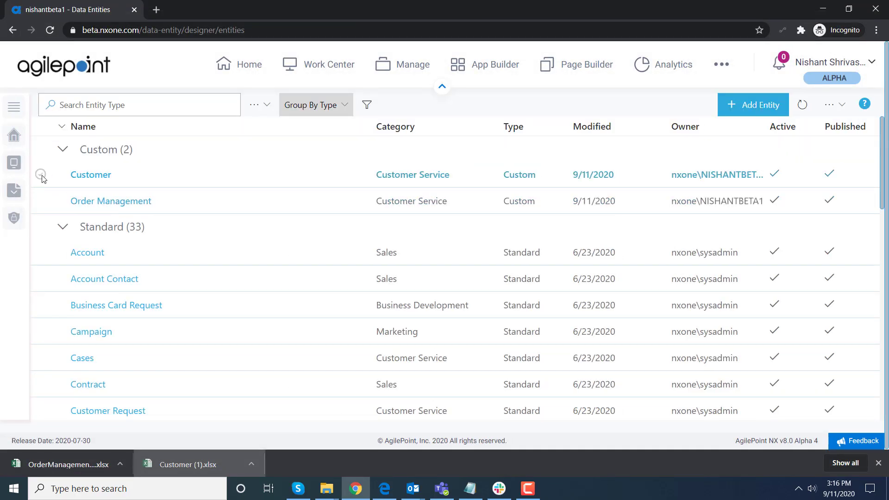
pyautogui.click(40, 174)
pyautogui.click(40, 200)
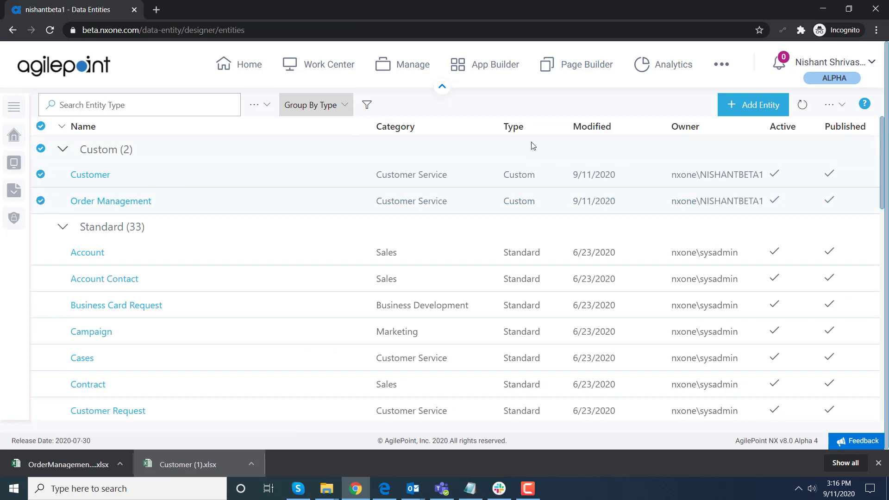
pyautogui.click(842, 105)
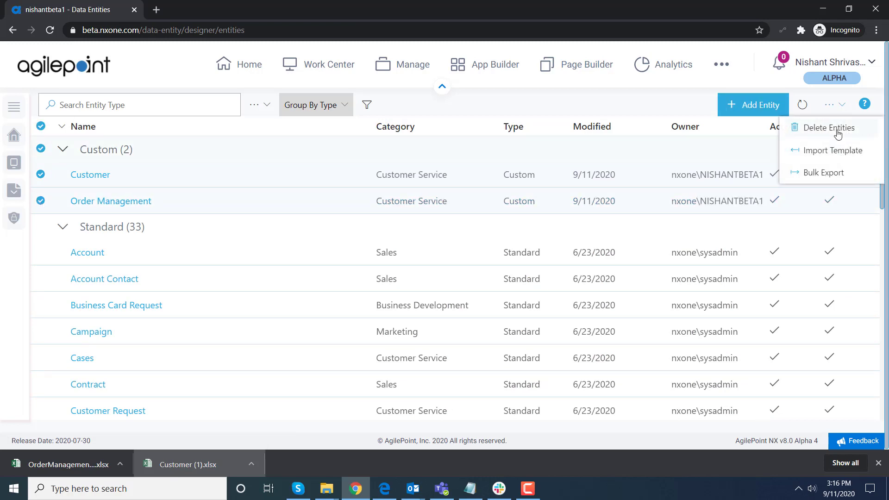
pyautogui.click(838, 130)
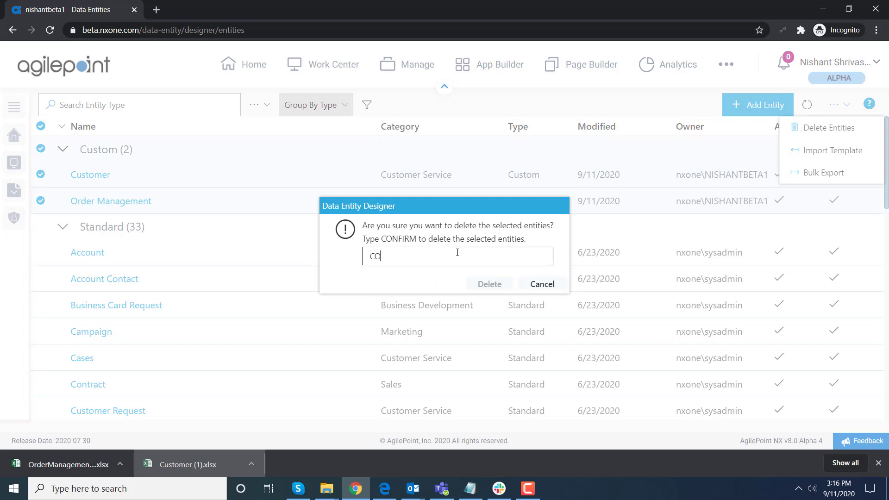
pyautogui.write('CONFIRM')
pyautogui.hotkey('shift', 'Left')
pyautogui.hotkey('shift', 'Left')
pyautogui.hotkey('shift', 'Left')
pyautogui.hotkey('shift', 'Left')
pyautogui.hotkey('shift', 'Left')
pyautogui.hotkey('shift', 'Left')
pyautogui.hotkey('shift', 'Left')
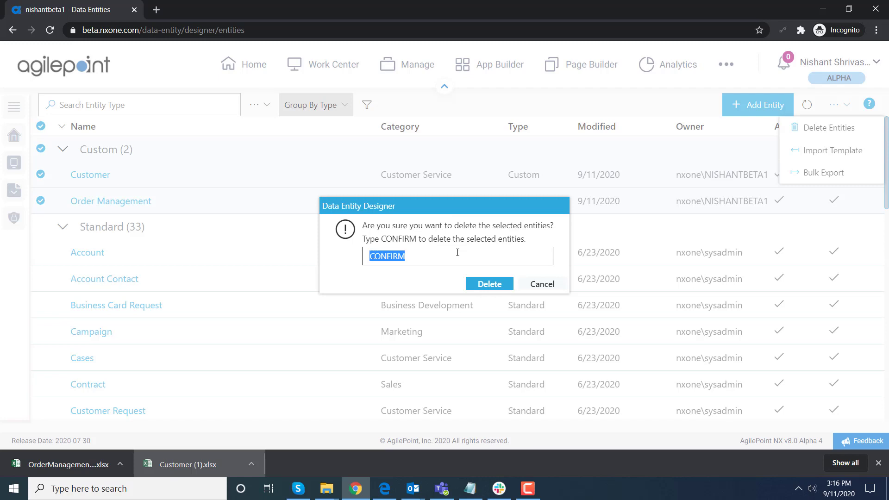
pyautogui.click(483, 283)
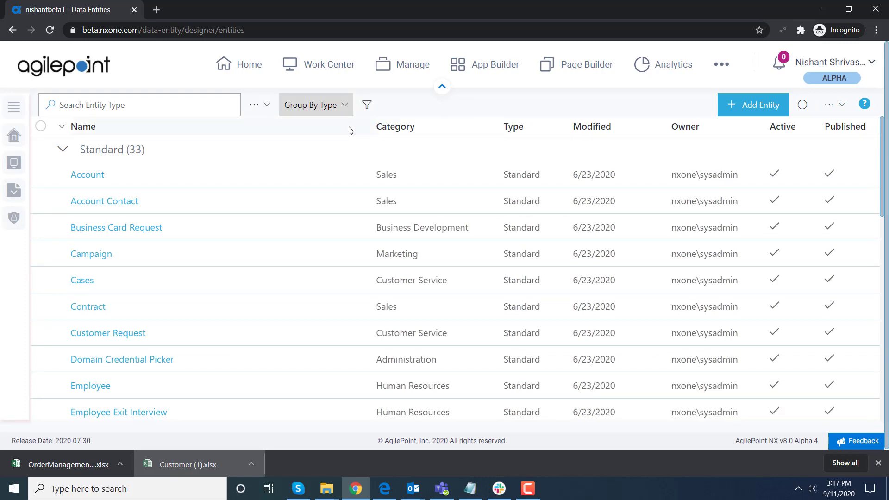
# - Import the Customer entity as a template from Customer.xlsx in the Downloads folder
pyautogui.click(842, 106)
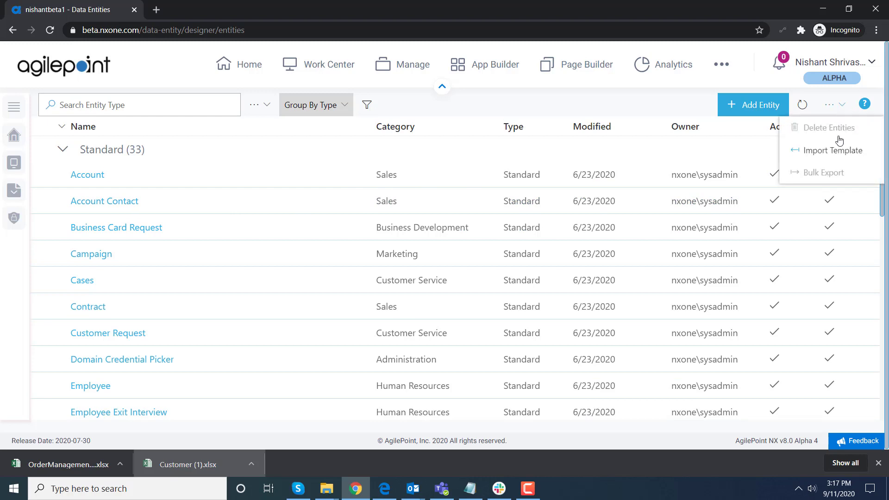
pyautogui.click(835, 157)
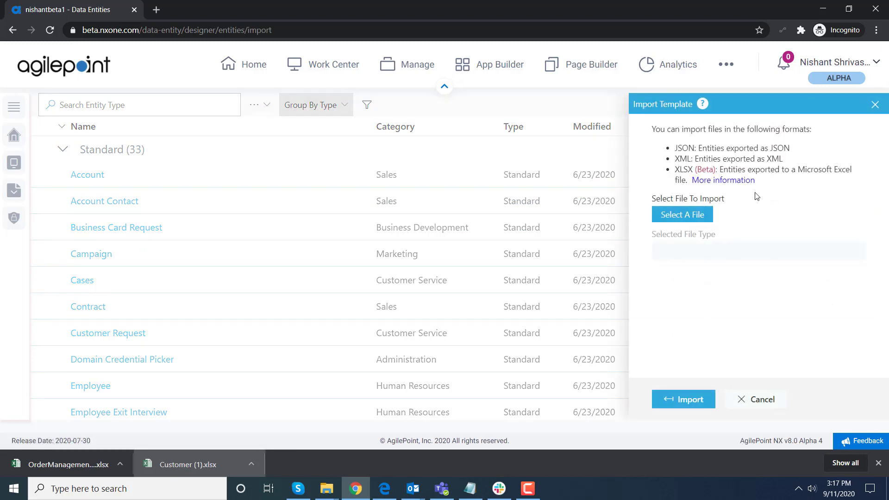
pyautogui.click(682, 220)
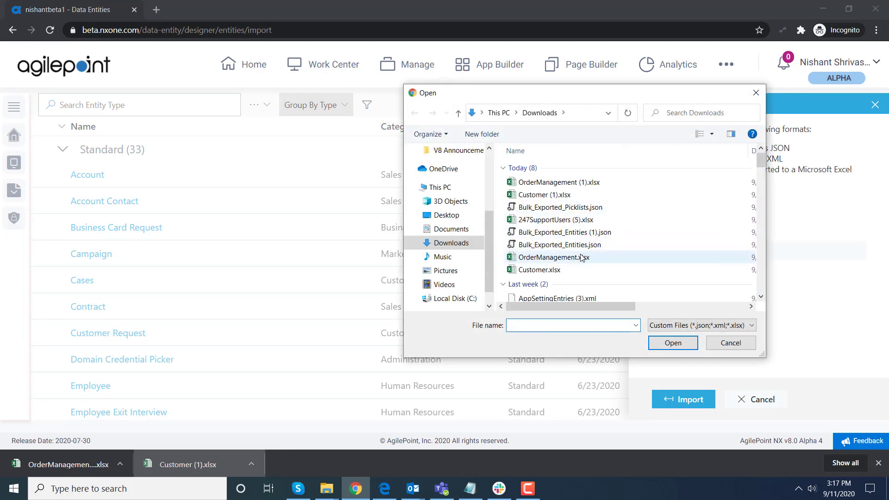
pyautogui.click(552, 270)
pyautogui.click(673, 345)
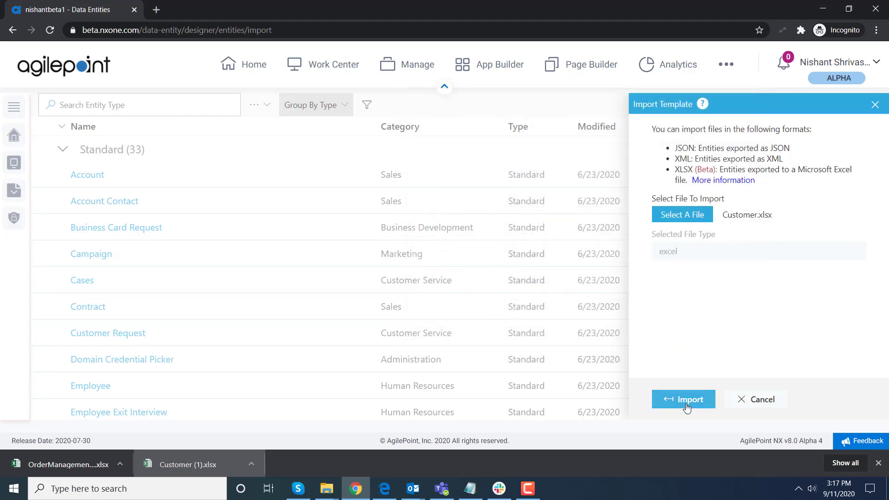
pyautogui.click(687, 405)
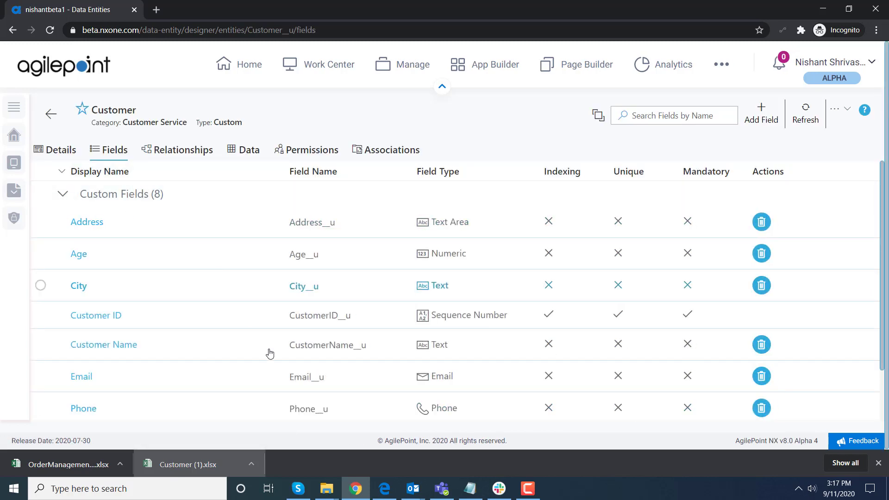
# - Check the imported Customer entity's refreshed data records, and return to the template import
pyautogui.click(244, 150)
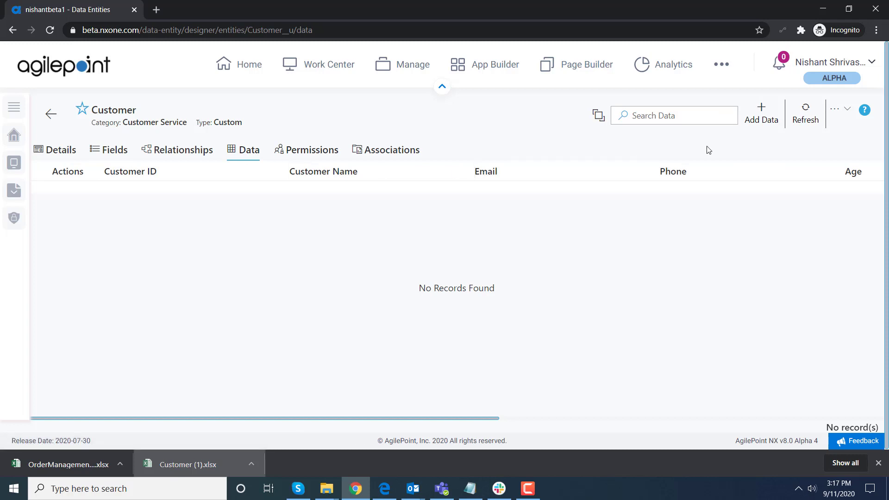
pyautogui.click(802, 119)
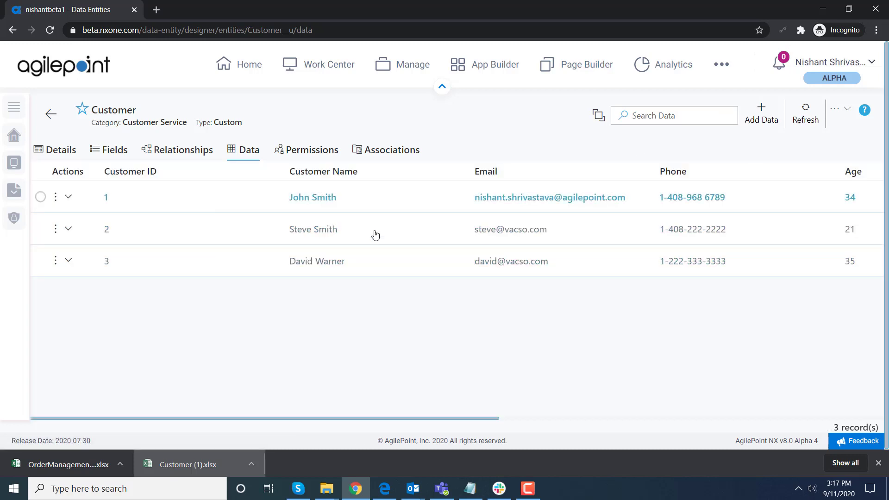
pyautogui.click(51, 115)
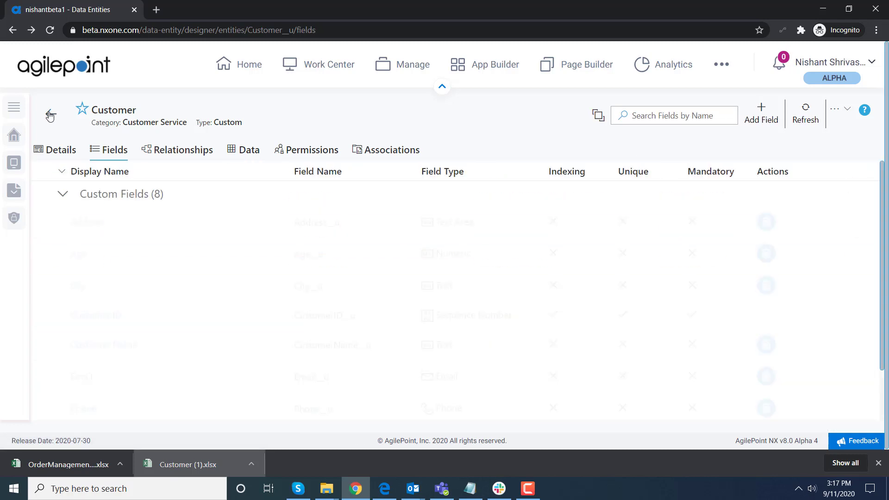
pyautogui.click(50, 115)
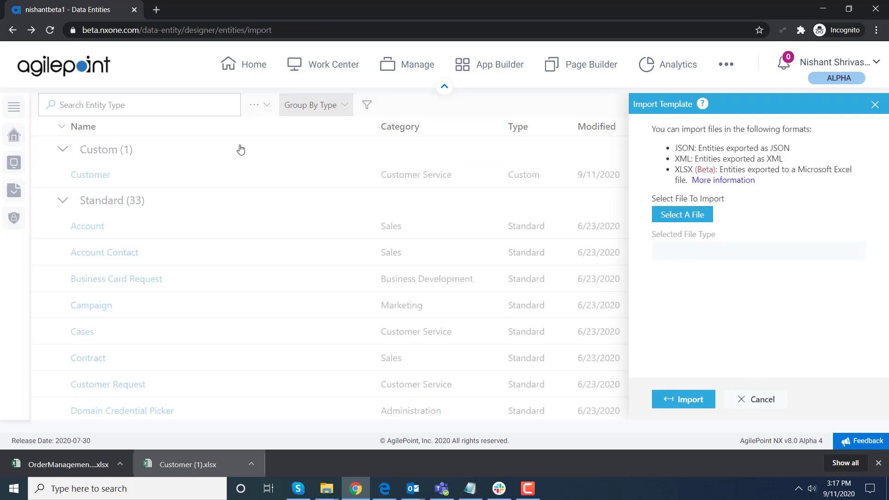
# - Import the Order Management entity as a template from OrderManagement.xlsx in the Downloads folder
pyautogui.click(690, 215)
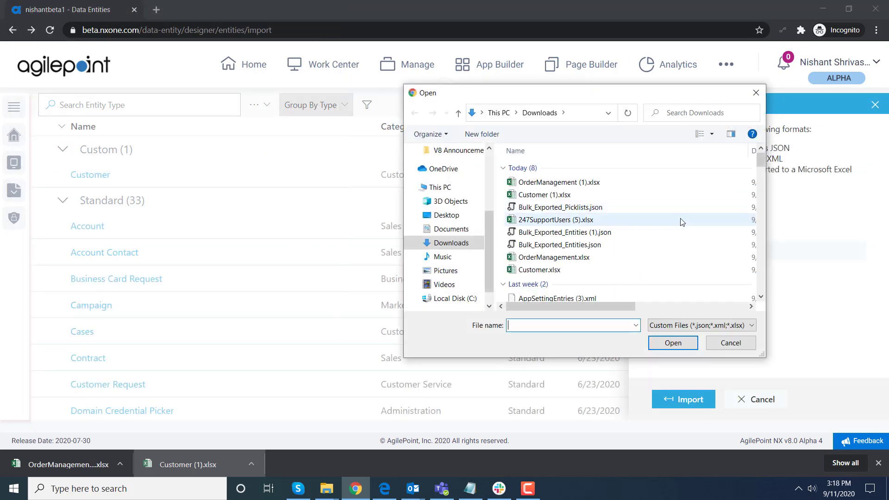
pyautogui.doubleClick(584, 262)
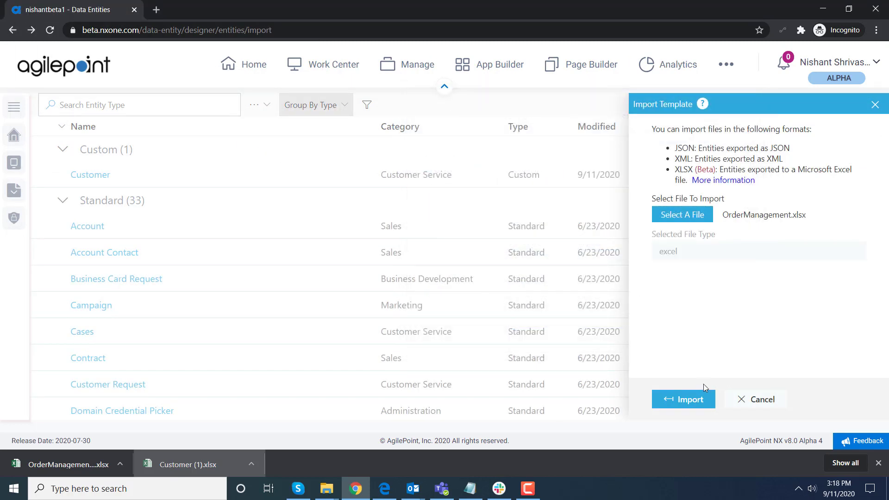
pyautogui.click(696, 402)
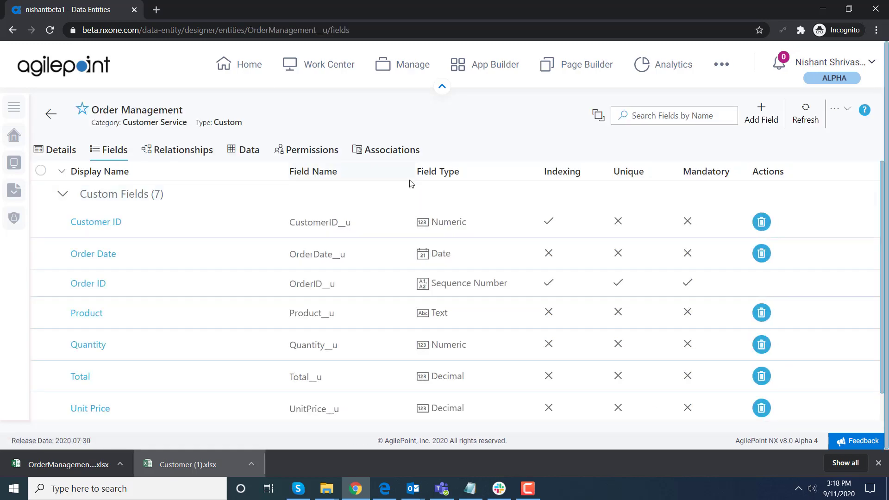
# - Check the imported Order Management entity's data records and relationships, and return to the entity list
pyautogui.click(247, 151)
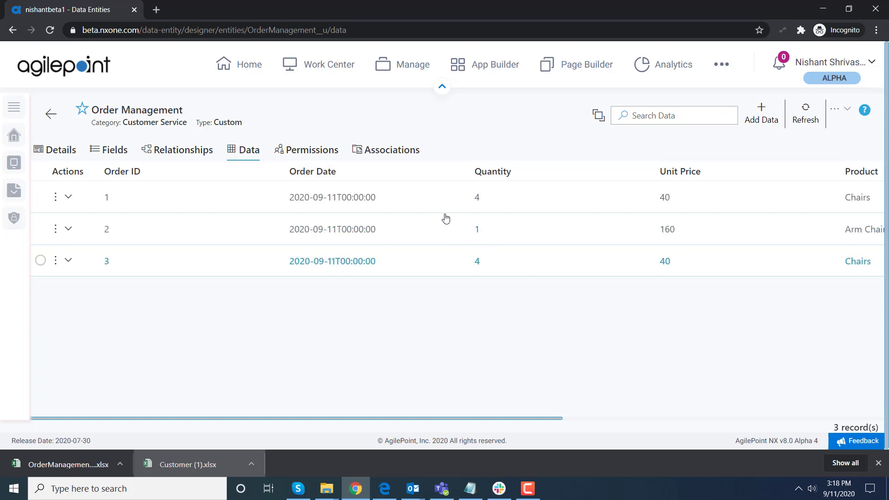
pyautogui.click(180, 149)
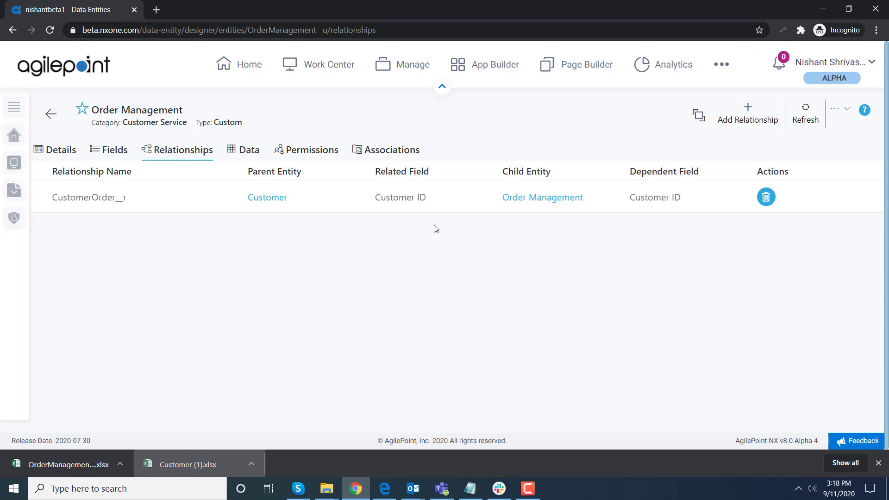
pyautogui.click(51, 115)
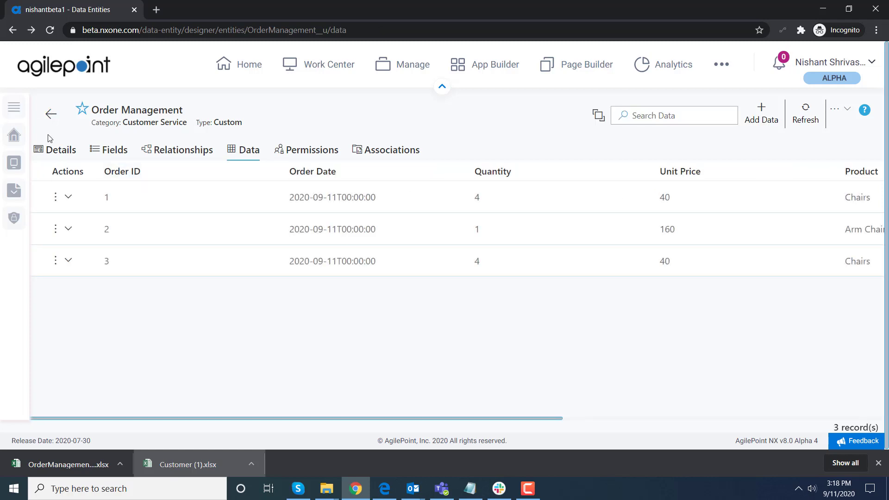
pyautogui.click(6, 168)
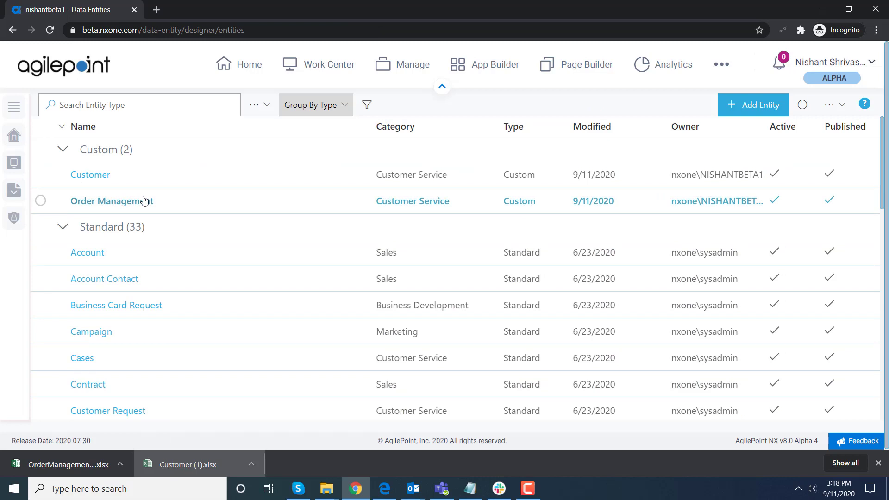
# - Bulk export the custom Customer and Order Management entities together as JSON
pyautogui.click(41, 175)
pyautogui.click(41, 201)
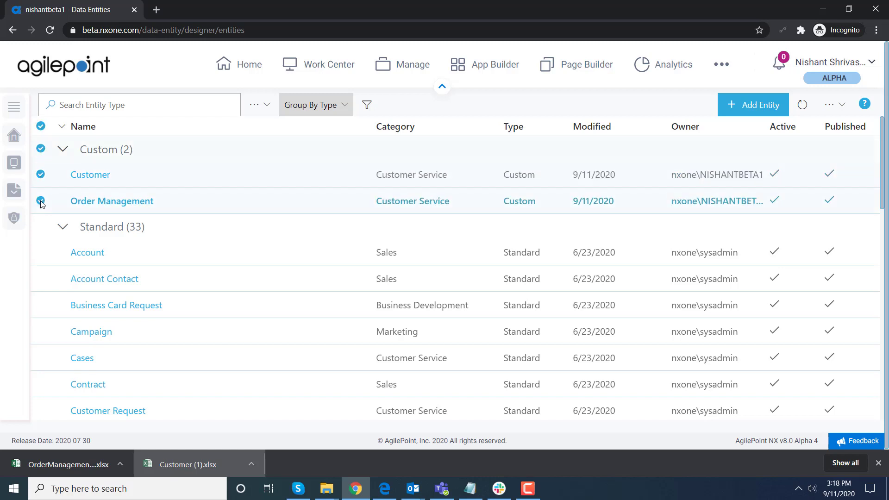
pyautogui.click(840, 106)
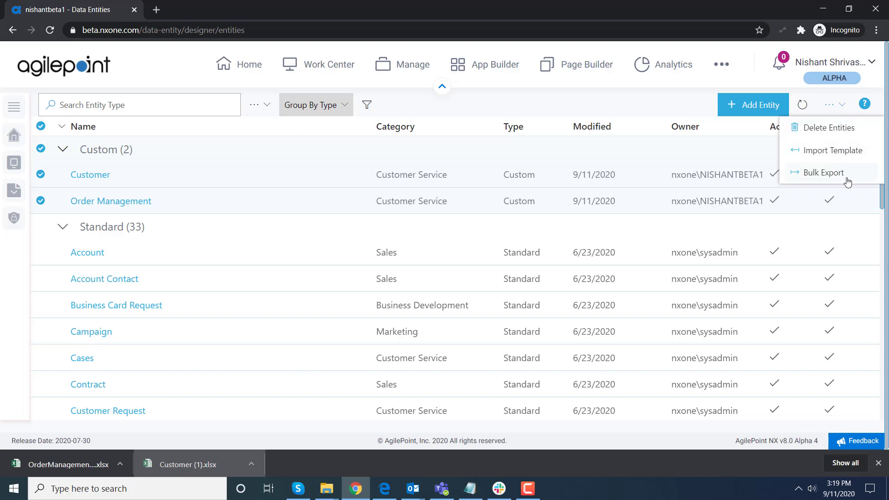
pyautogui.click(824, 172)
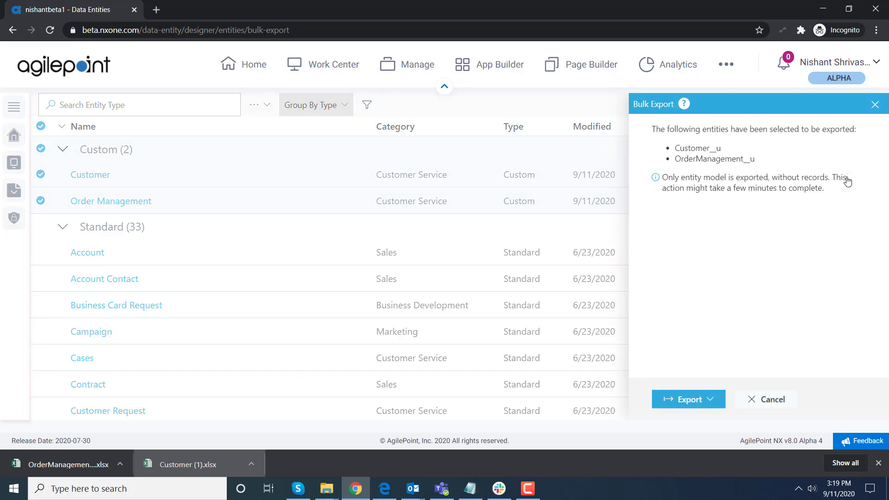
pyautogui.click(711, 399)
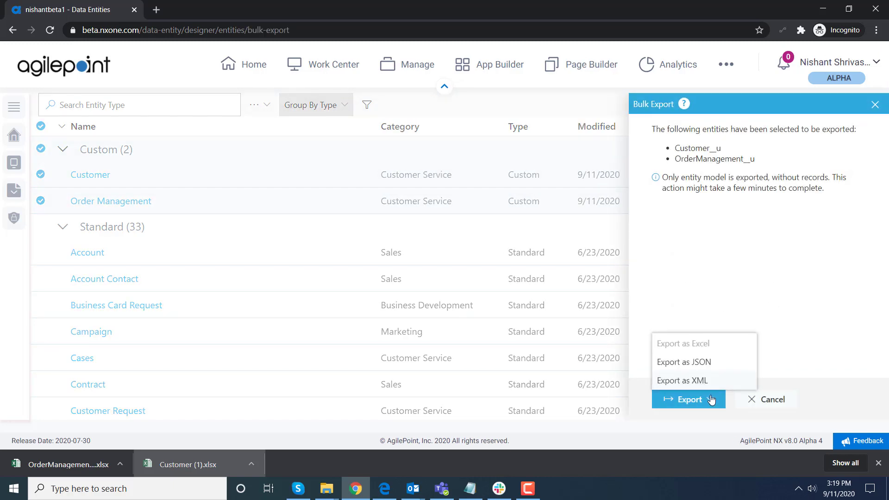
pyautogui.click(709, 365)
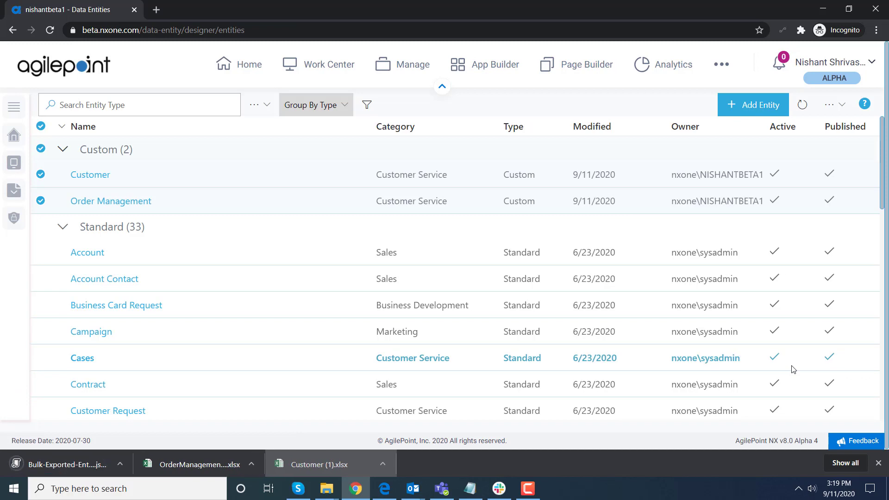
# - Delete the selected Customer and Order Management entities, entering CONFIRM to authorise the deletion
pyautogui.click(841, 107)
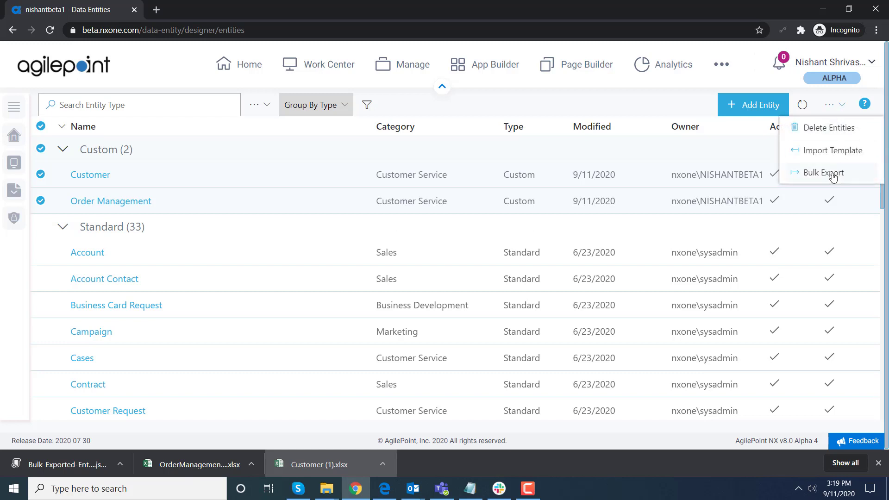
pyautogui.click(827, 134)
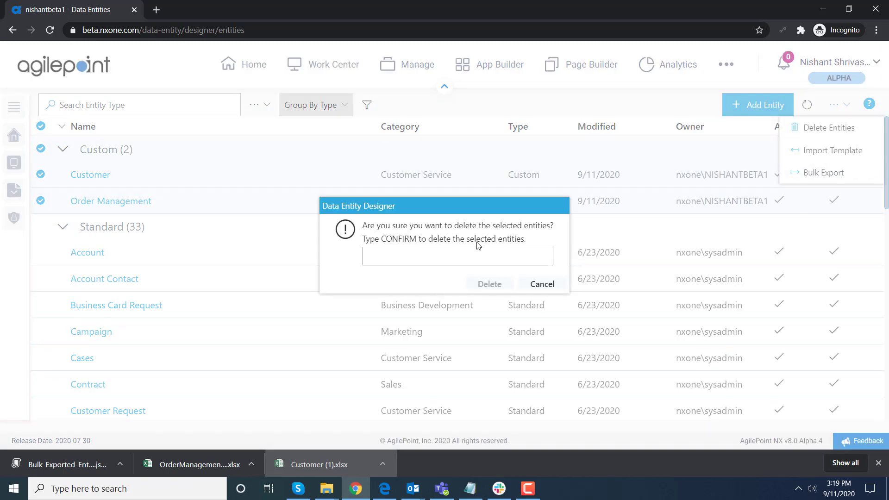
pyautogui.write('CONFIRM')
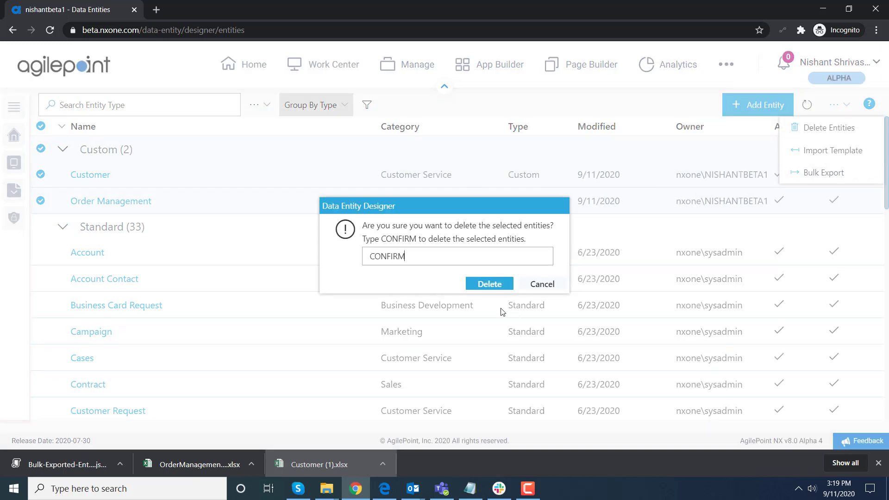
pyautogui.click(484, 283)
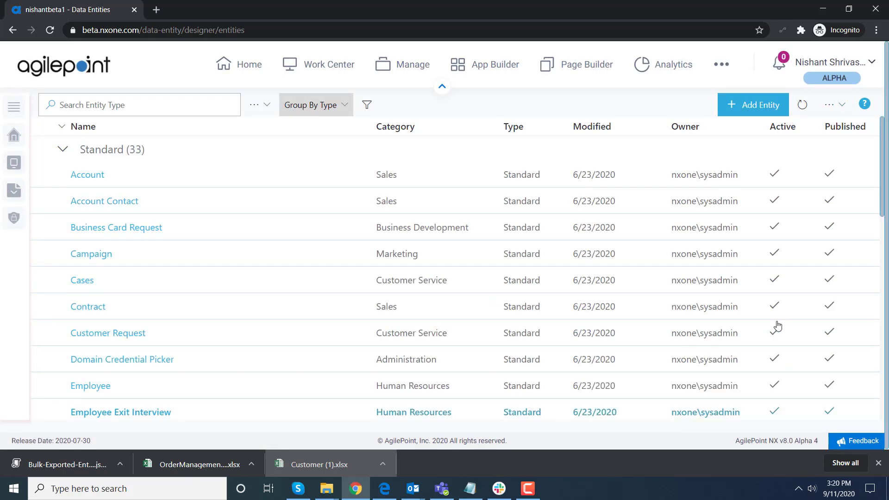
# - Import both entities as a template from Bulk-Exported-Entities_2020-09-11_22-19-16.json in the Downloads folder
pyautogui.click(841, 106)
pyautogui.click(842, 154)
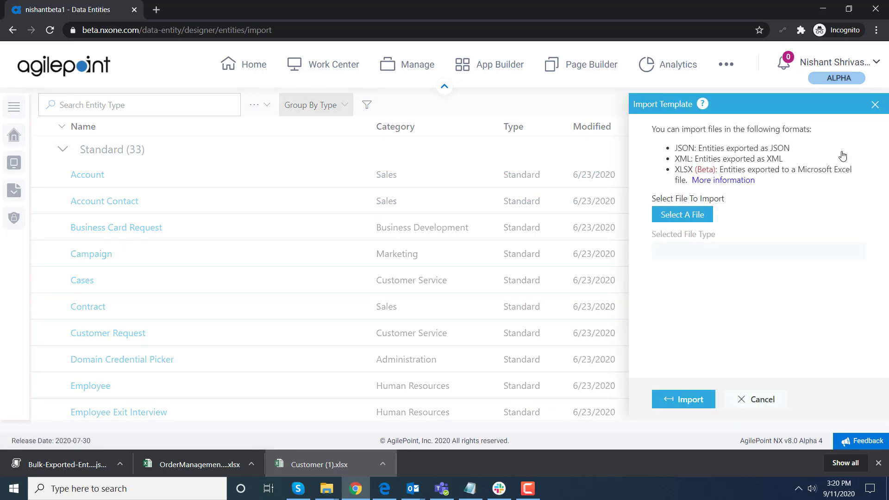
pyautogui.click(677, 216)
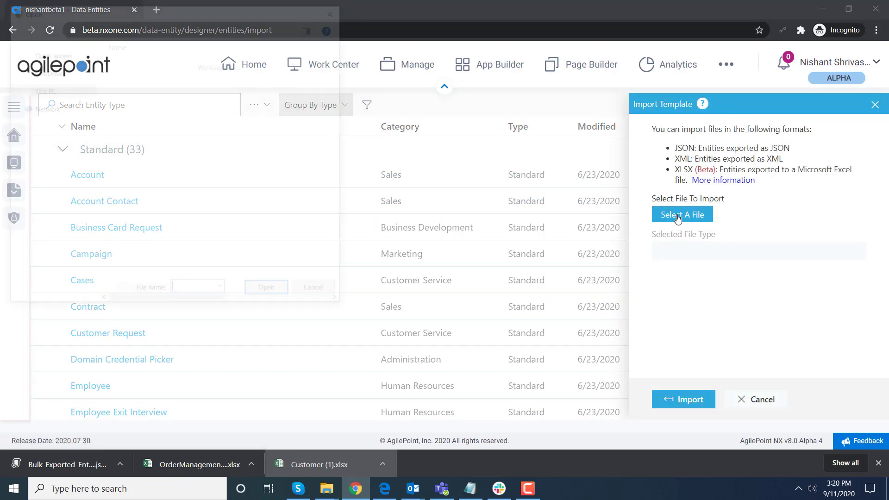
pyautogui.click(552, 183)
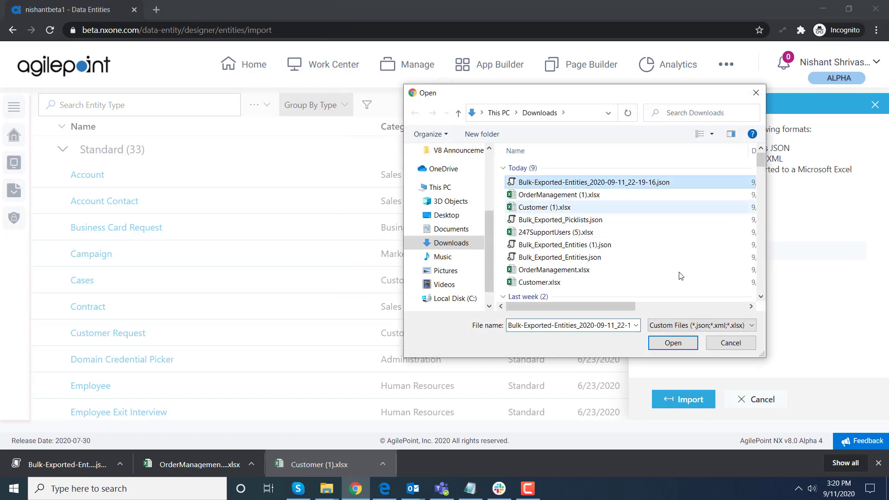
pyautogui.click(676, 344)
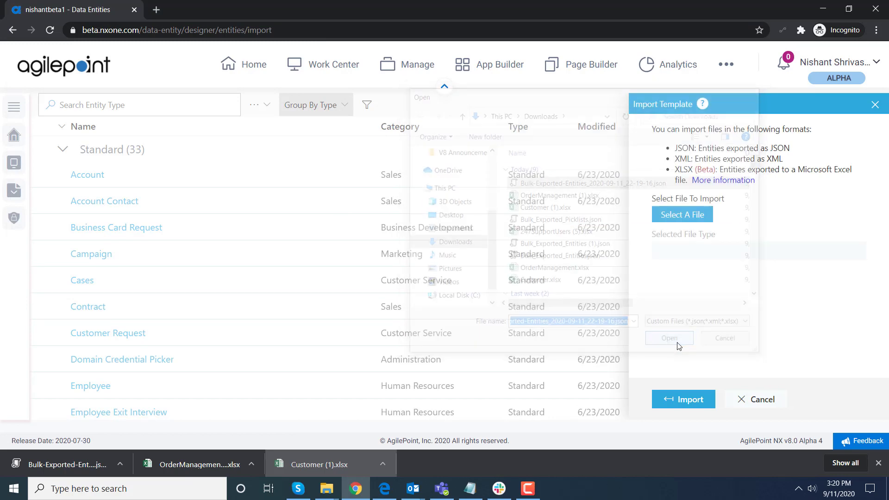
pyautogui.click(692, 401)
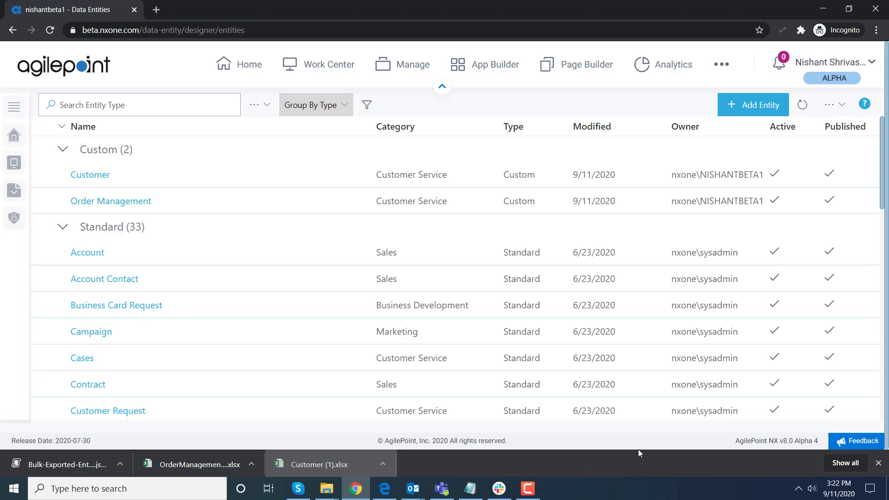
# - Go to the picklists and import a picklist from 247SupportUsers (5).xlsx in the Downloads folder
pyautogui.click(12, 199)
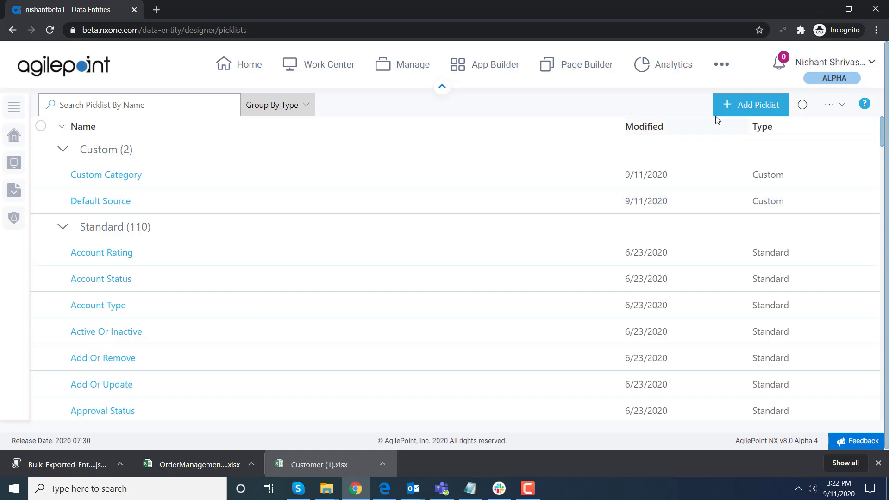
pyautogui.click(840, 106)
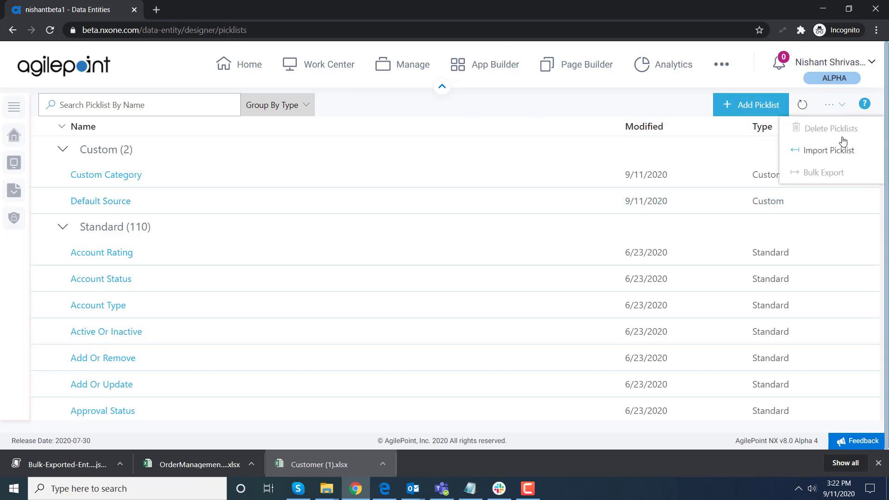
pyautogui.click(839, 153)
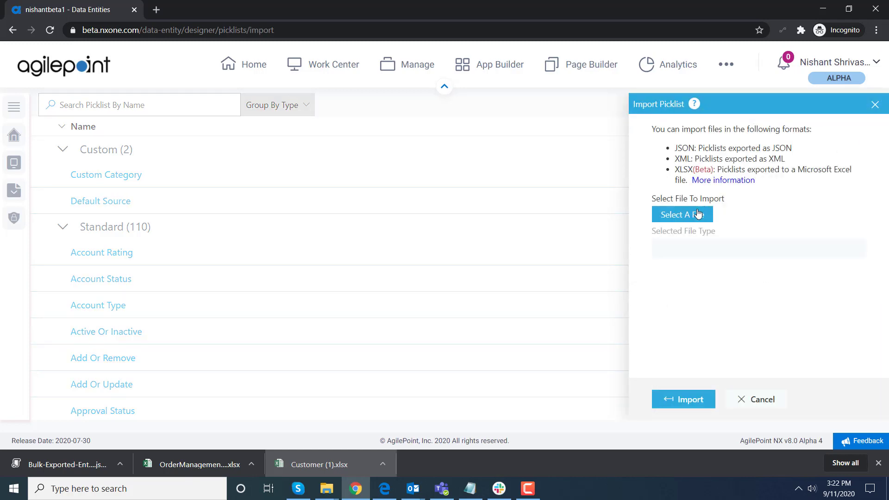
pyautogui.click(694, 214)
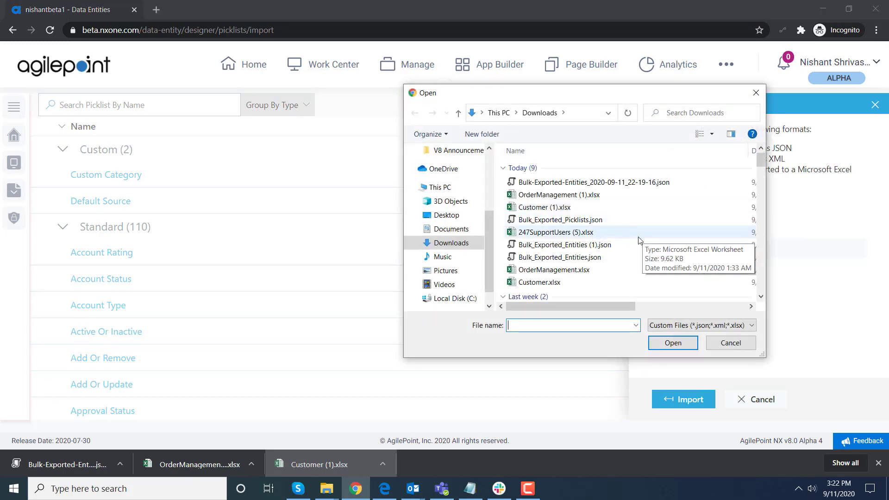
pyautogui.click(565, 235)
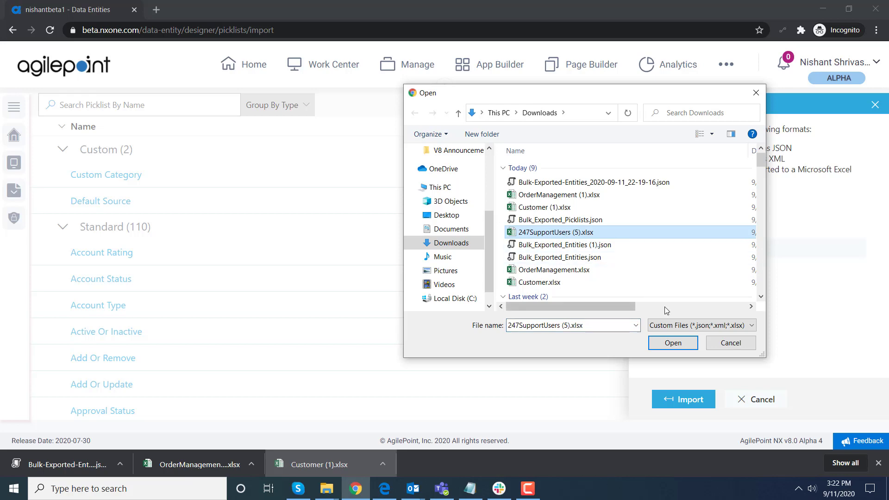
pyautogui.click(678, 347)
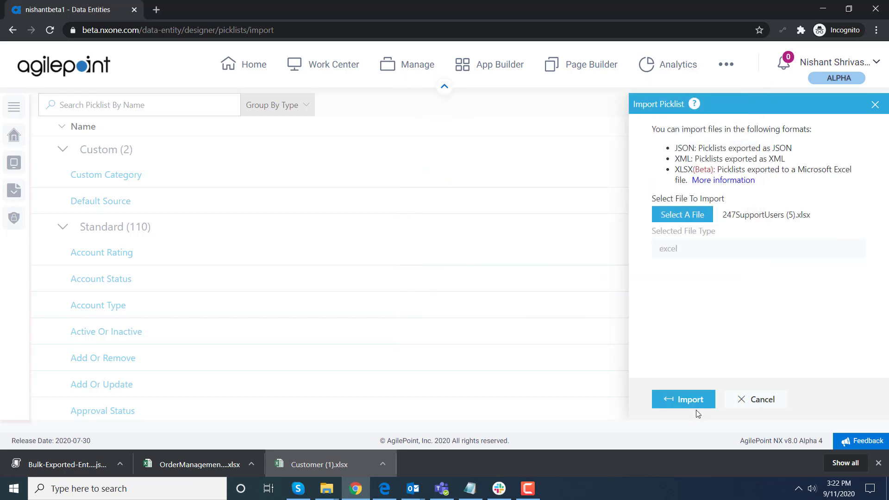
pyautogui.click(690, 401)
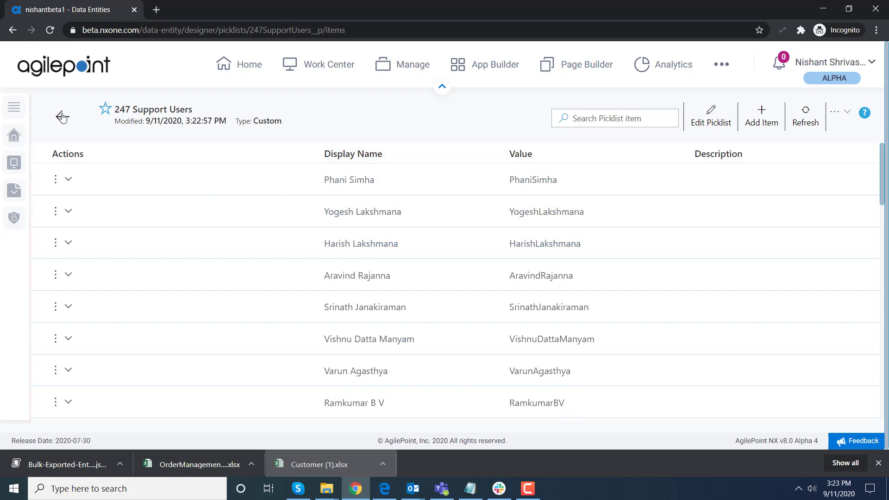
# - Switch to Excel to examine the PickList and PickListItems sheets of 247SupportUsers (5).xlsx, and return to the picklist in the browser
pyautogui.click(328, 488)
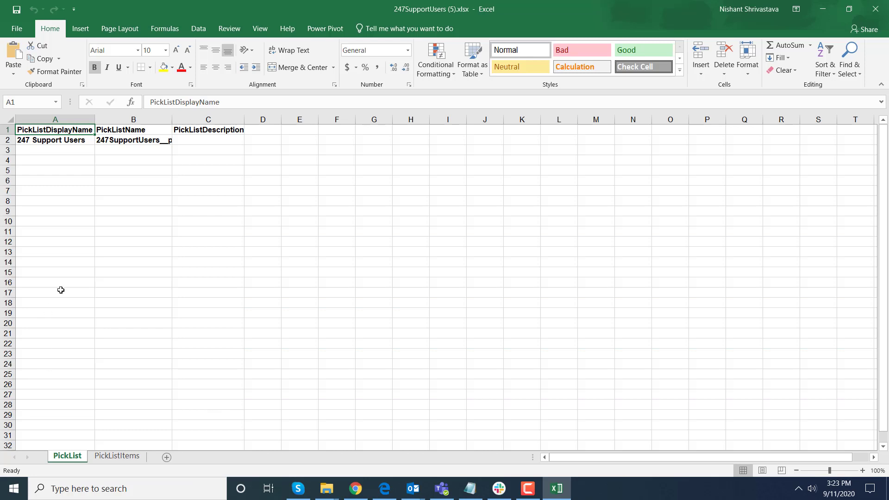
pyautogui.click(121, 457)
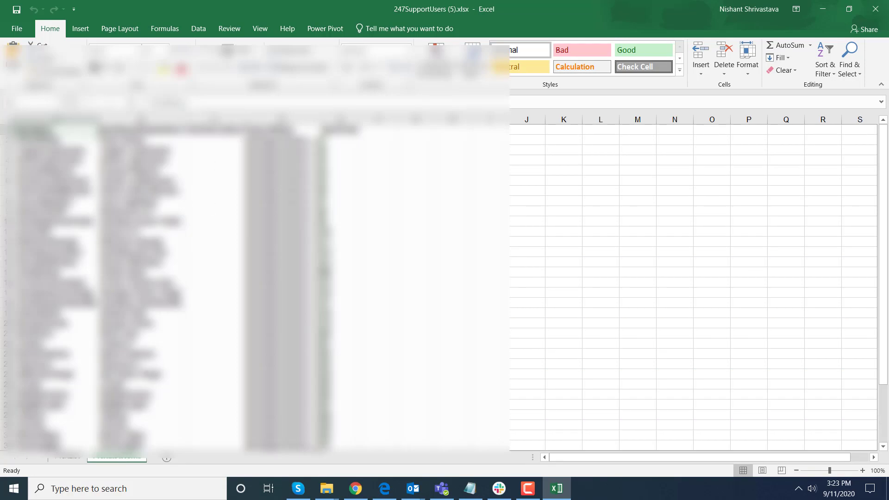
pyautogui.hotkey('alt', 'Tab')
pyautogui.click(355, 488)
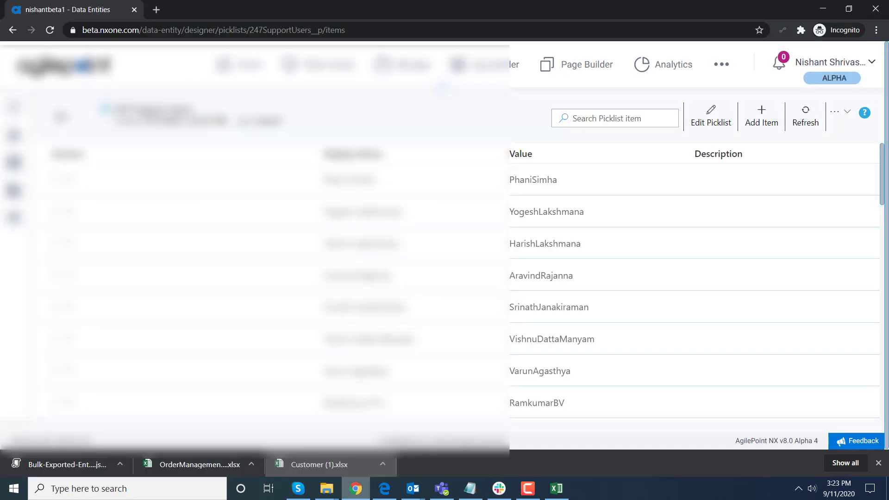
# - Review the export formats available for the 247 Support Users picklist, and close the export without exporting
pyautogui.click(848, 119)
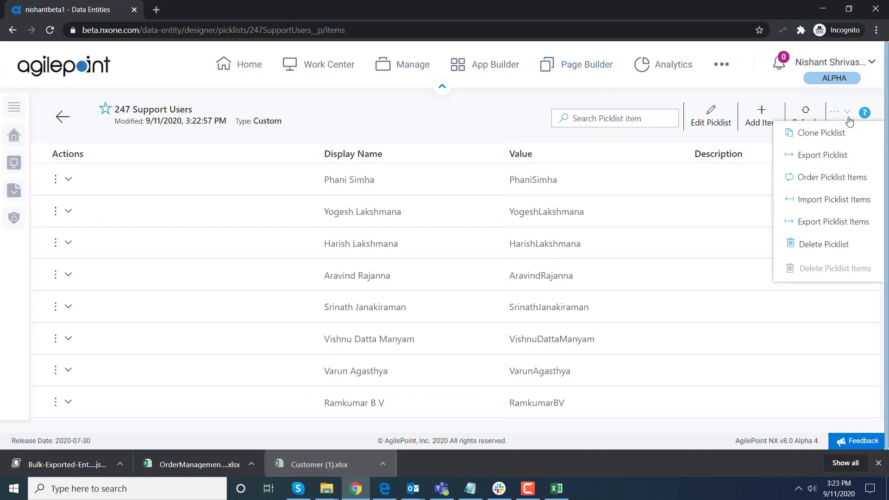
pyautogui.click(847, 155)
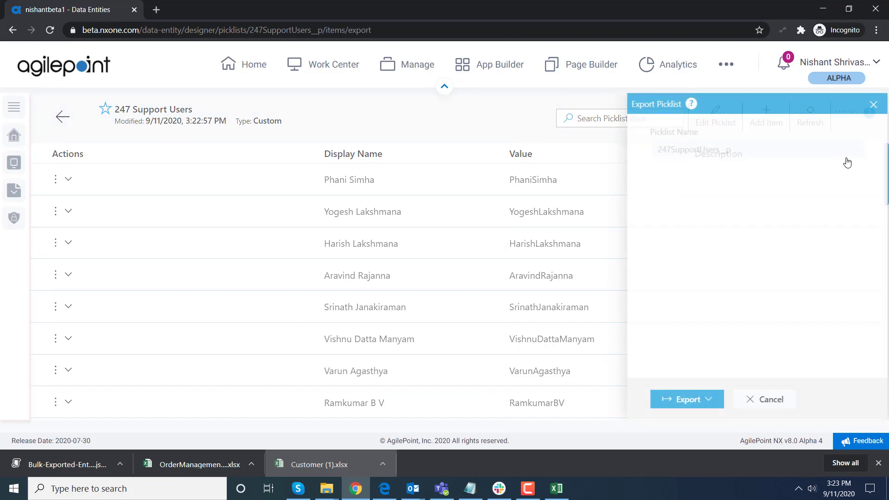
pyautogui.click(705, 400)
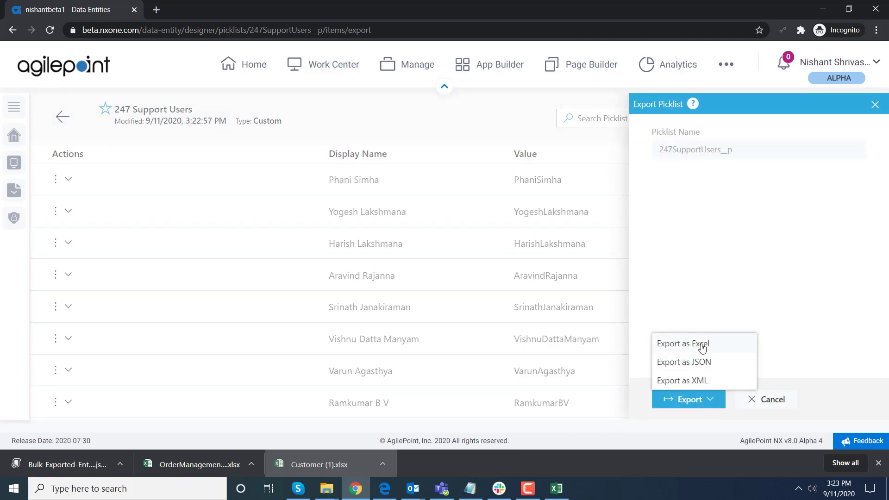
pyautogui.click(874, 105)
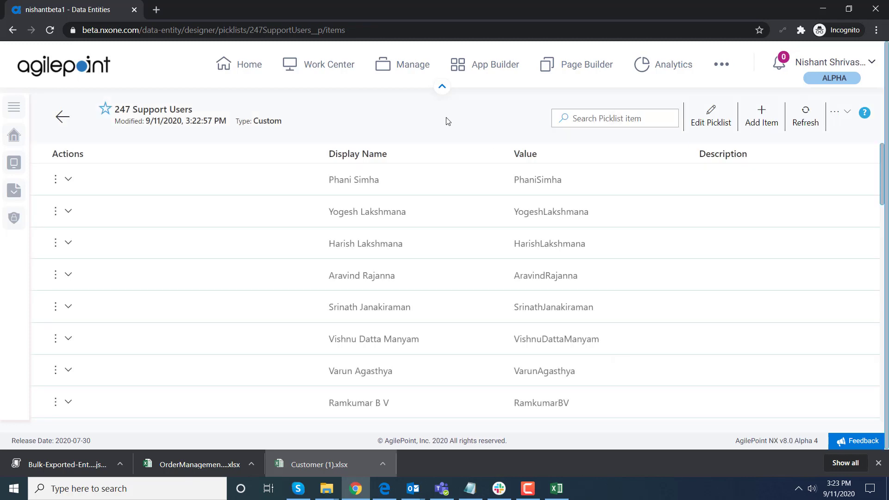
# - Return to the picklist list and bulk export the Custom Category, Default Source and 247 Support Users picklists as JSON
pyautogui.click(63, 117)
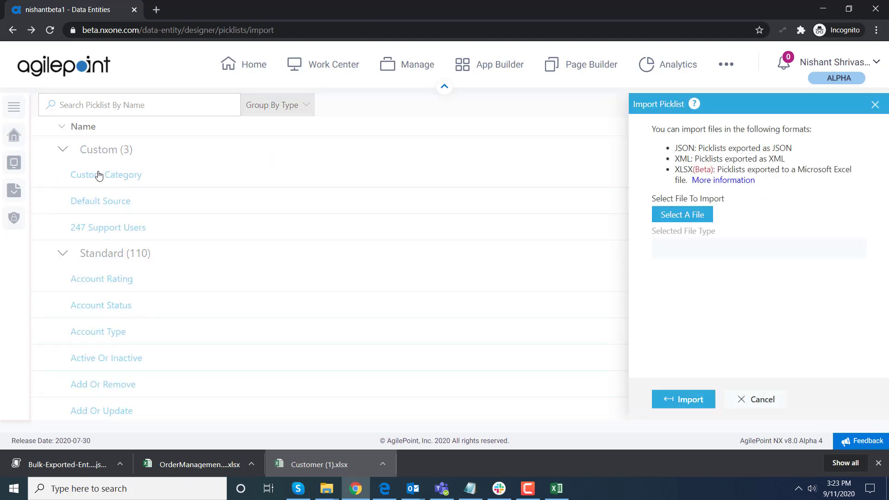
pyautogui.click(874, 104)
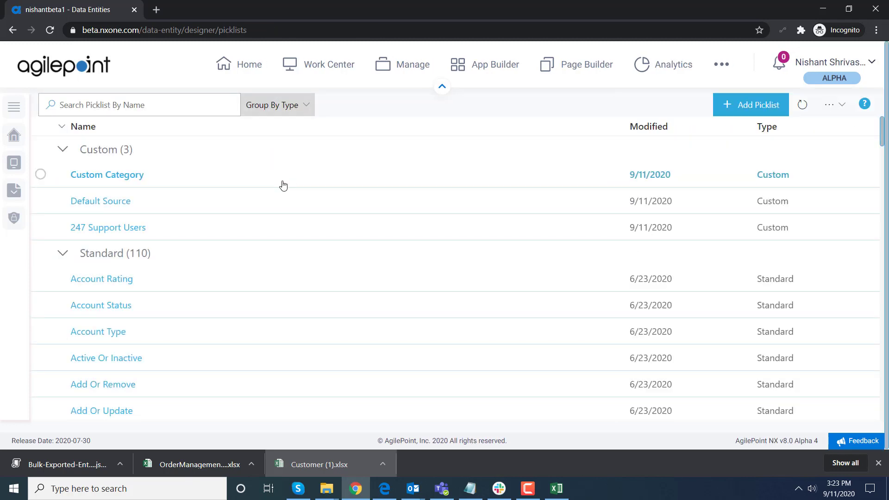
pyautogui.click(41, 175)
pyautogui.click(41, 201)
pyautogui.click(40, 227)
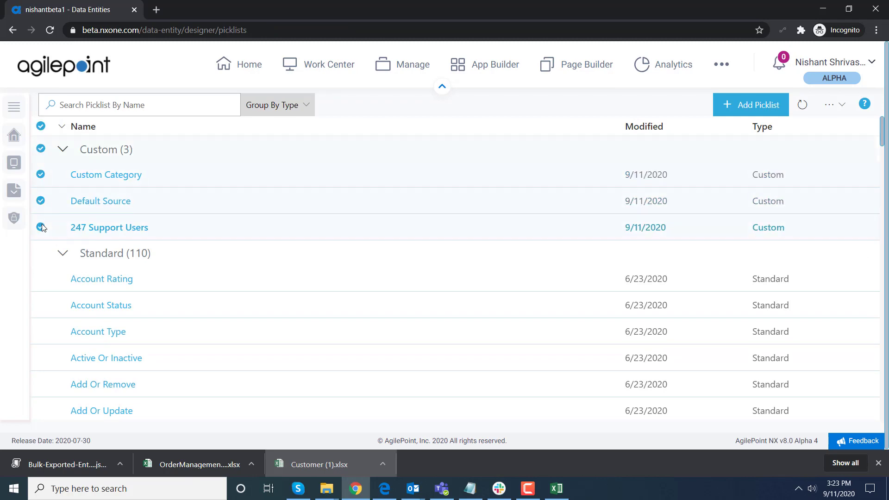
pyautogui.click(836, 109)
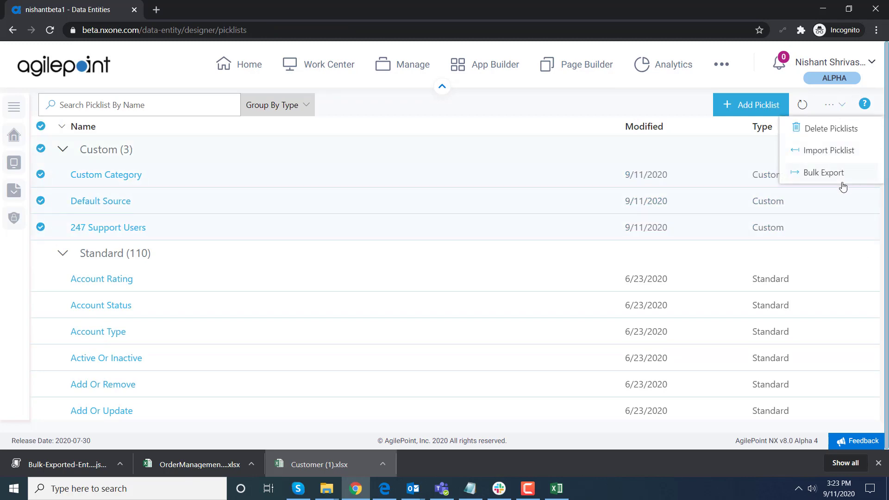
pyautogui.click(833, 174)
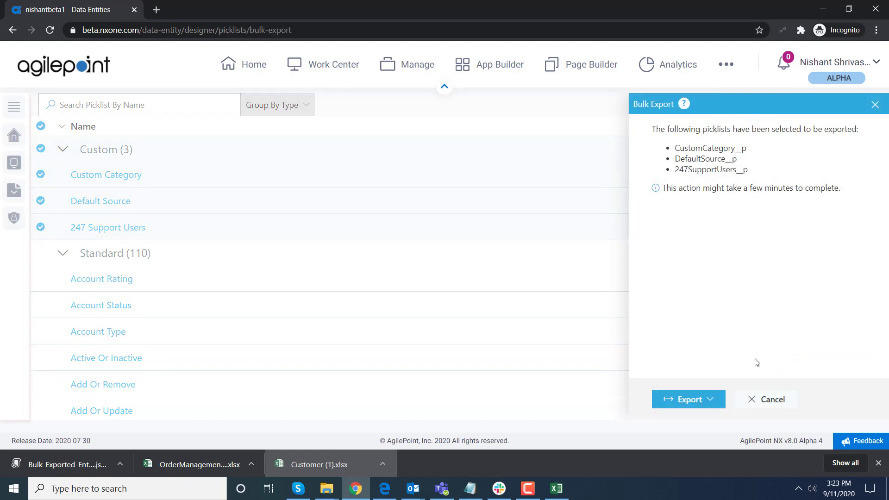
pyautogui.click(693, 404)
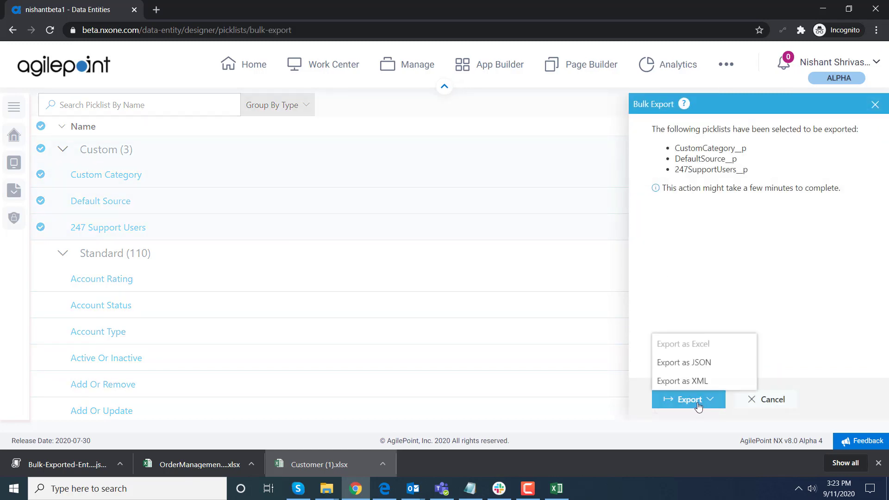
pyautogui.click(703, 362)
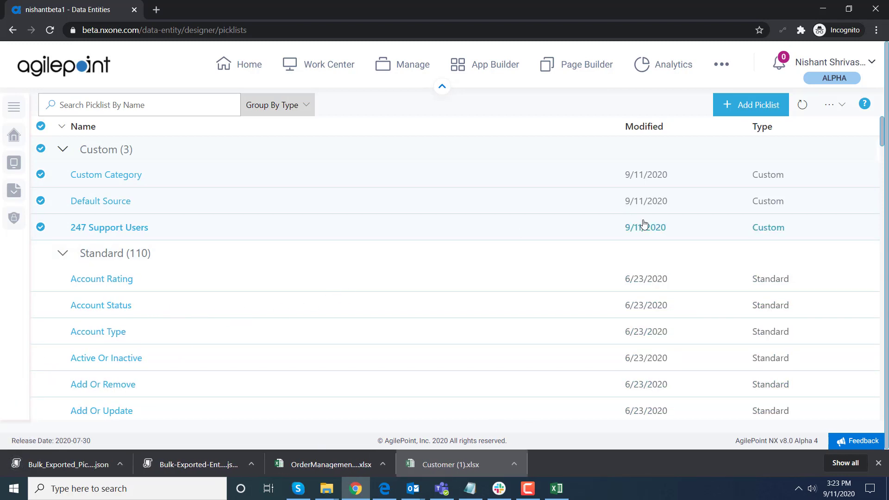
# - Delete the three selected custom picklists, entering CONFIRM to authorize the deletion
pyautogui.click(842, 107)
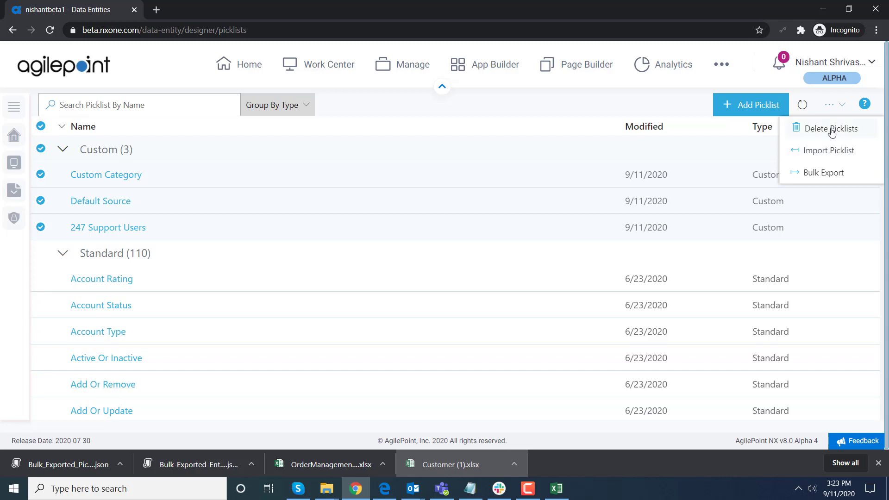
pyautogui.click(830, 130)
pyautogui.write('CONFIRM')
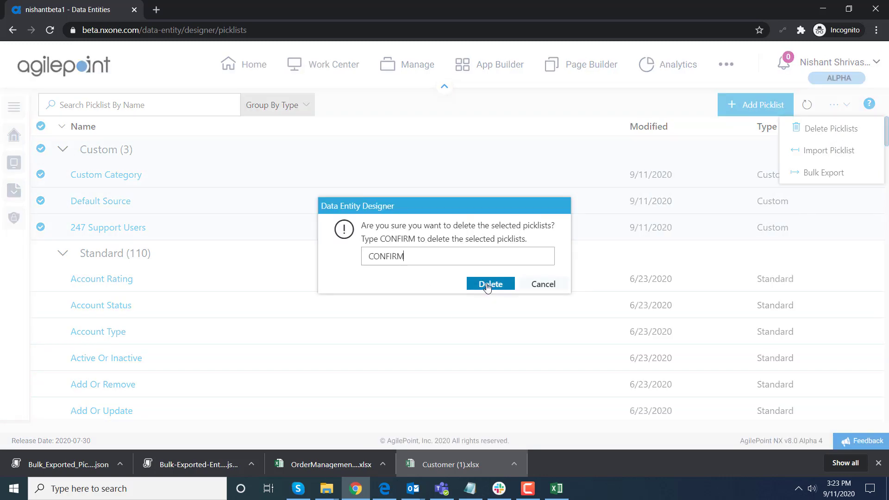
pyautogui.click(491, 284)
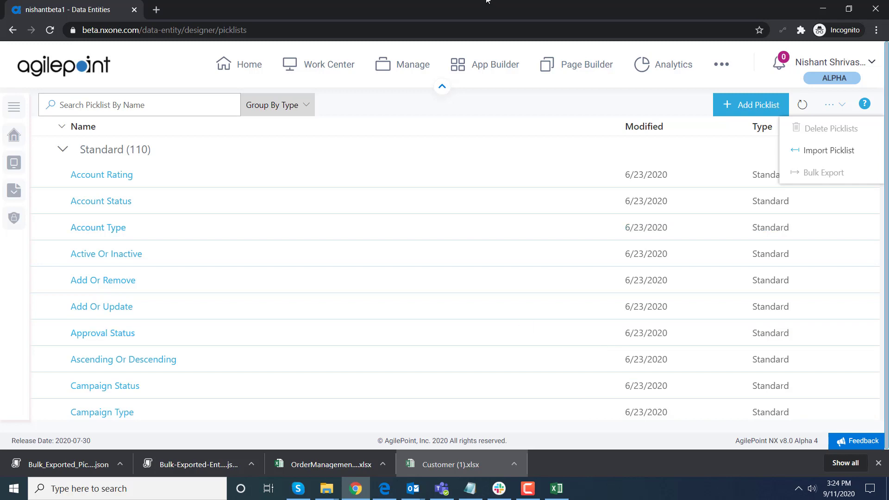
pyautogui.click(531, 97)
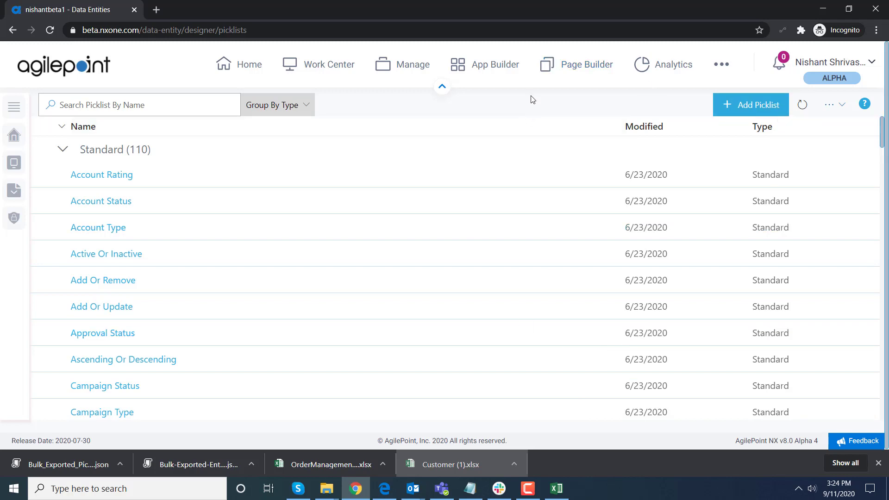
# - Import the picklists from Bulk_Exported_Picklists_2020-09-11_22-23-47.json in the Downloads folder
pyautogui.click(844, 106)
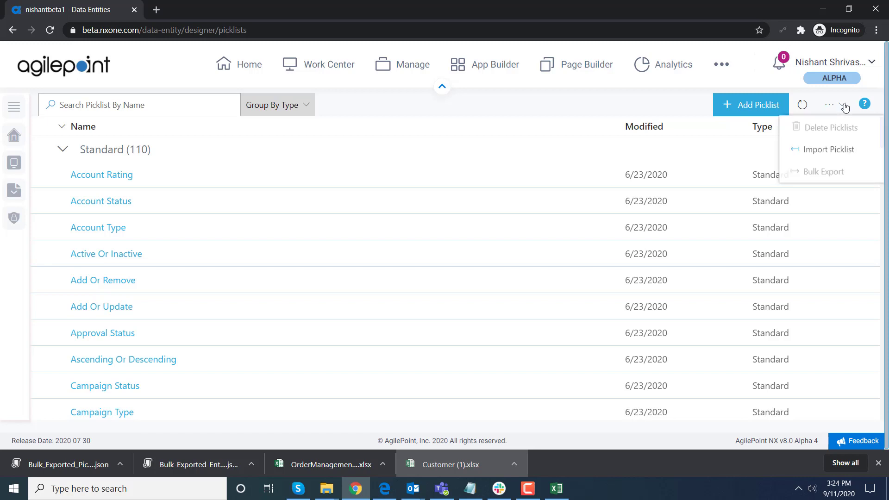
pyautogui.click(847, 154)
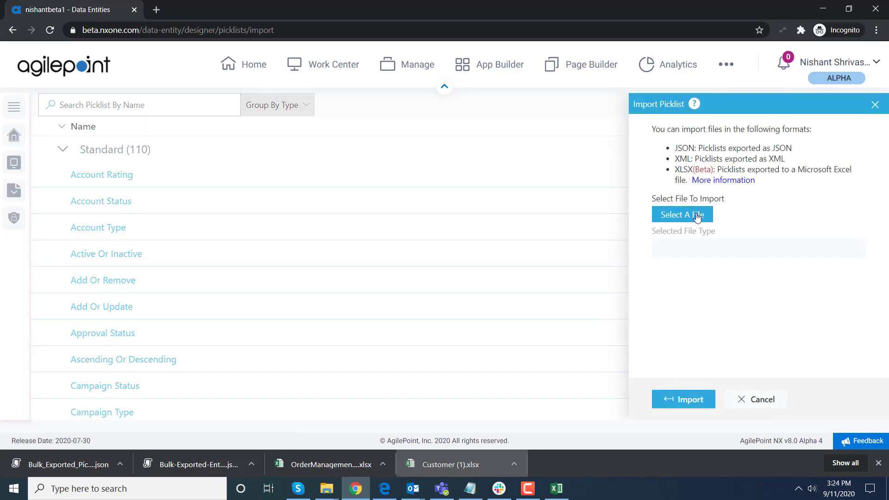
pyautogui.click(696, 218)
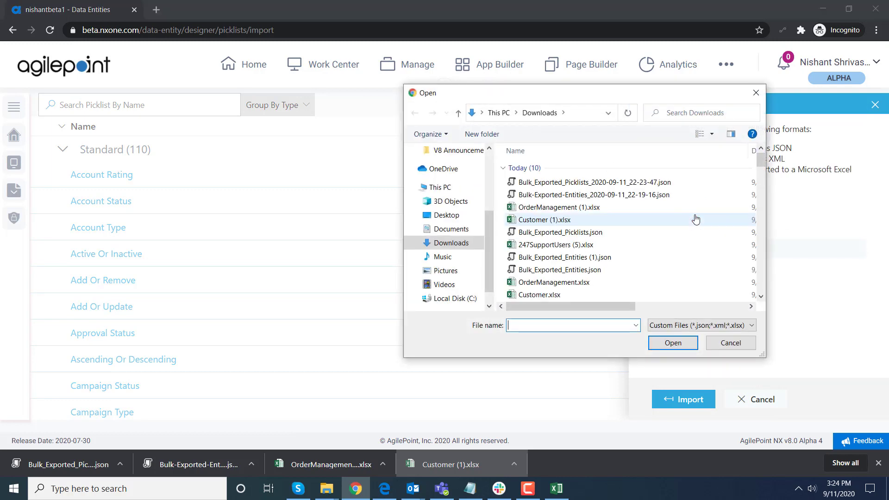
pyautogui.click(573, 184)
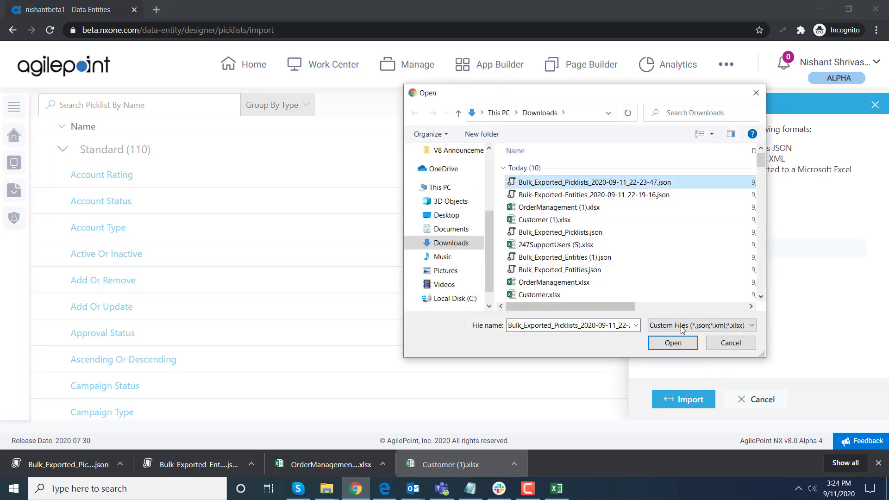
pyautogui.click(679, 343)
pyautogui.click(691, 400)
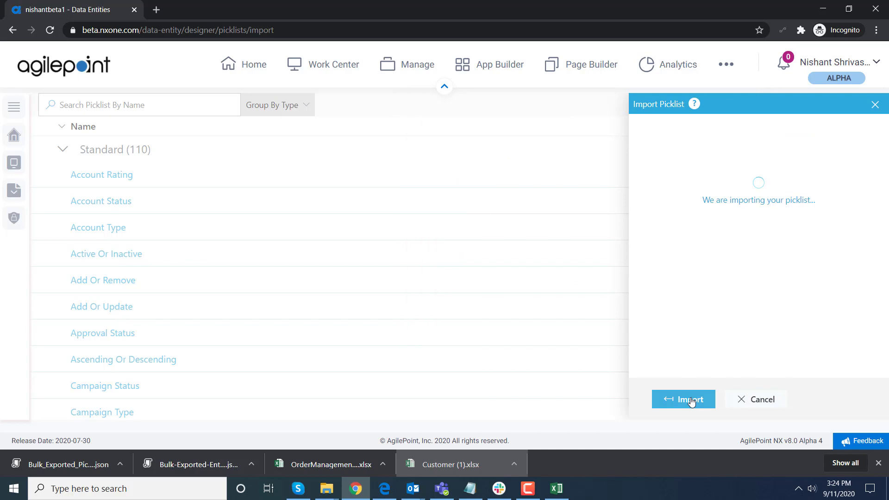